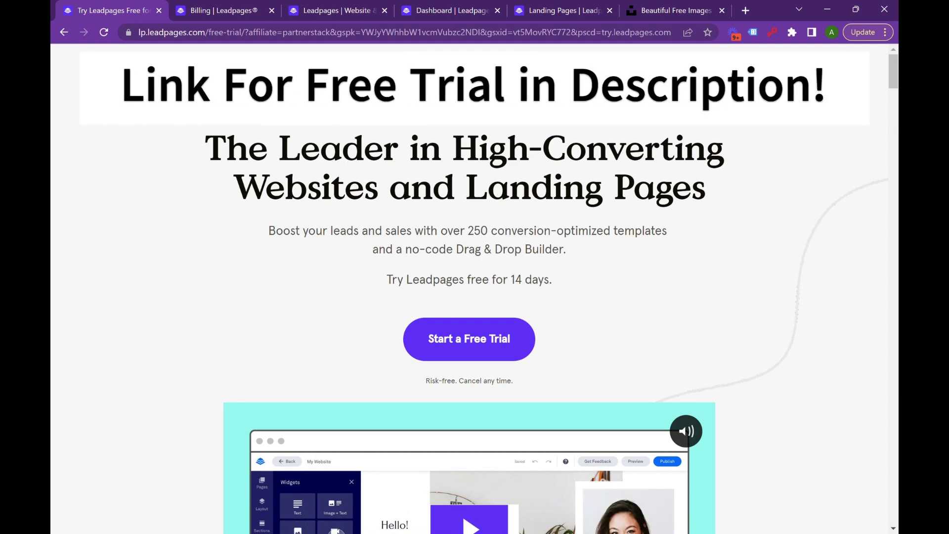
Review the free-trial page, then switch to the Billing tab to compare plan prices.
{"action": "scroll", "coordinate": [639, 261], "scroll_direction": "down", "scroll_amount": 2}
{"action": "scroll", "coordinate": [643, 261], "scroll_direction": "down", "scroll_amount": 2}
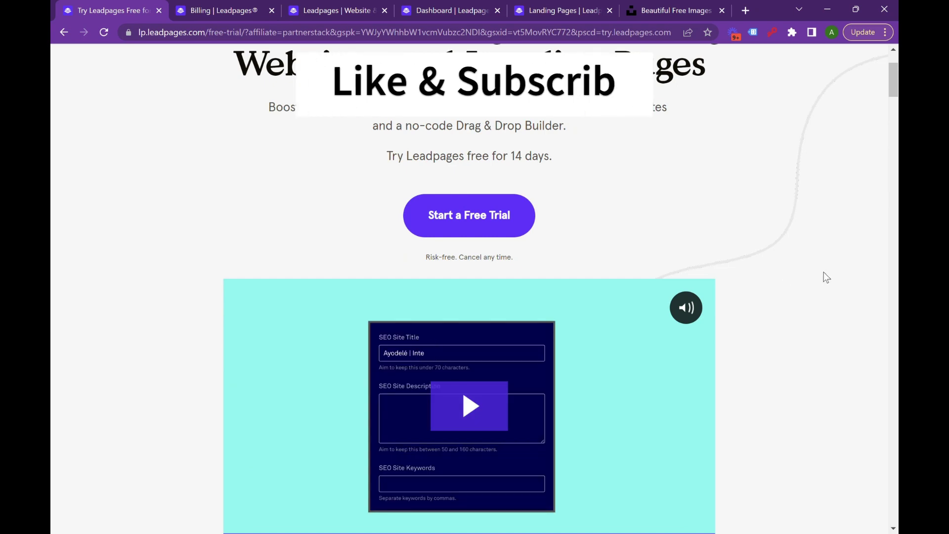
{"action": "scroll", "coordinate": [823, 276], "scroll_direction": "down", "scroll_amount": 3}
{"action": "scroll", "coordinate": [820, 276], "scroll_direction": "down", "scroll_amount": 4}
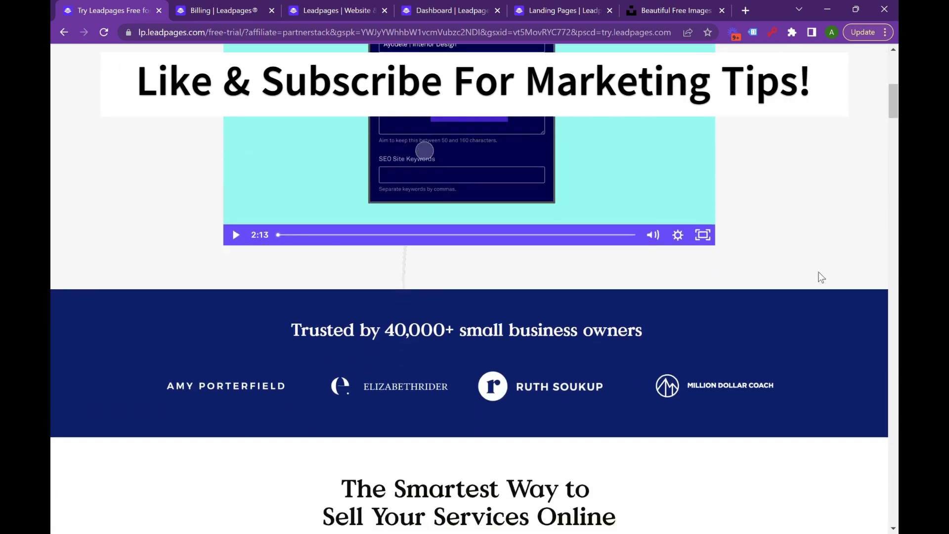
{"action": "scroll", "coordinate": [819, 277], "scroll_direction": "up", "scroll_amount": 10}
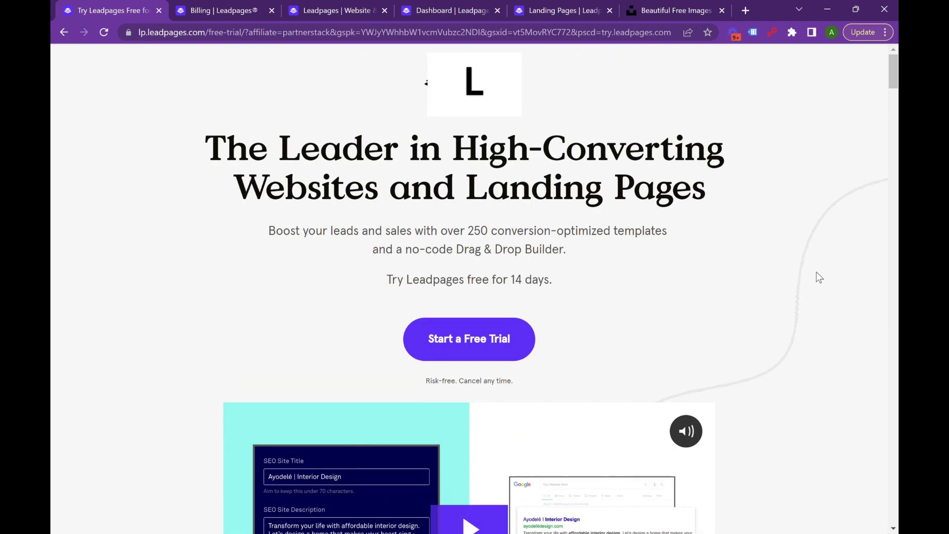
{"action": "scroll", "coordinate": [665, 281], "scroll_direction": "down", "scroll_amount": 3}
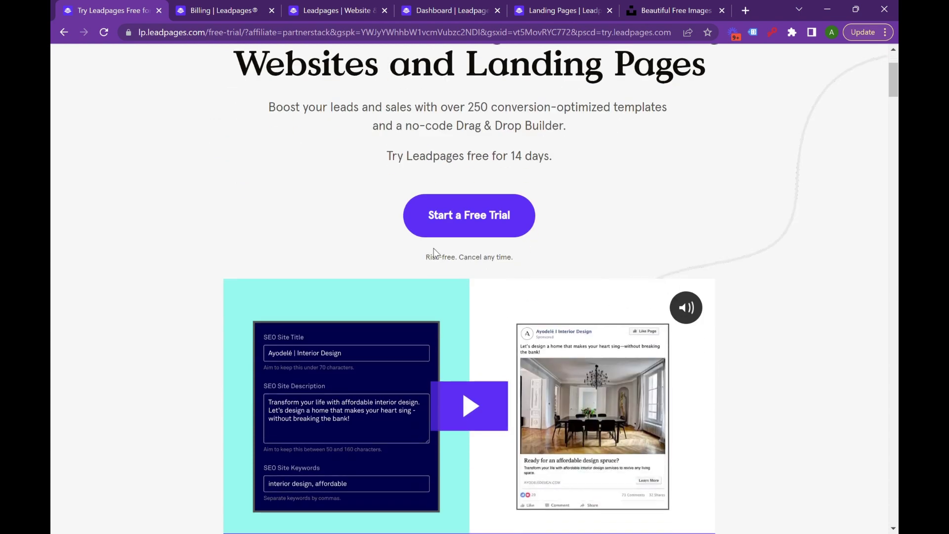
{"action": "scroll", "coordinate": [511, 249], "scroll_direction": "down", "scroll_amount": 3}
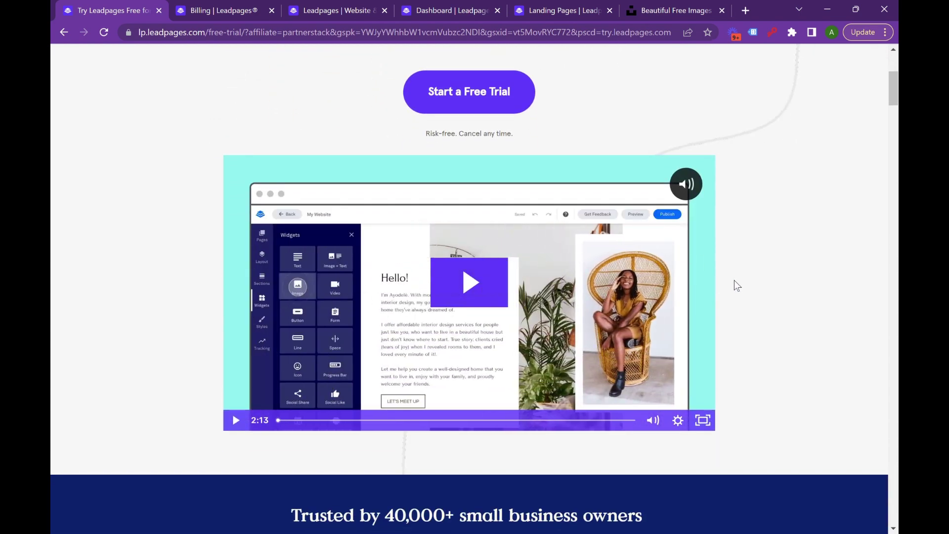
{"action": "scroll", "coordinate": [737, 281], "scroll_direction": "down", "scroll_amount": 5}
{"action": "scroll", "coordinate": [664, 280], "scroll_direction": "up", "scroll_amount": 10}
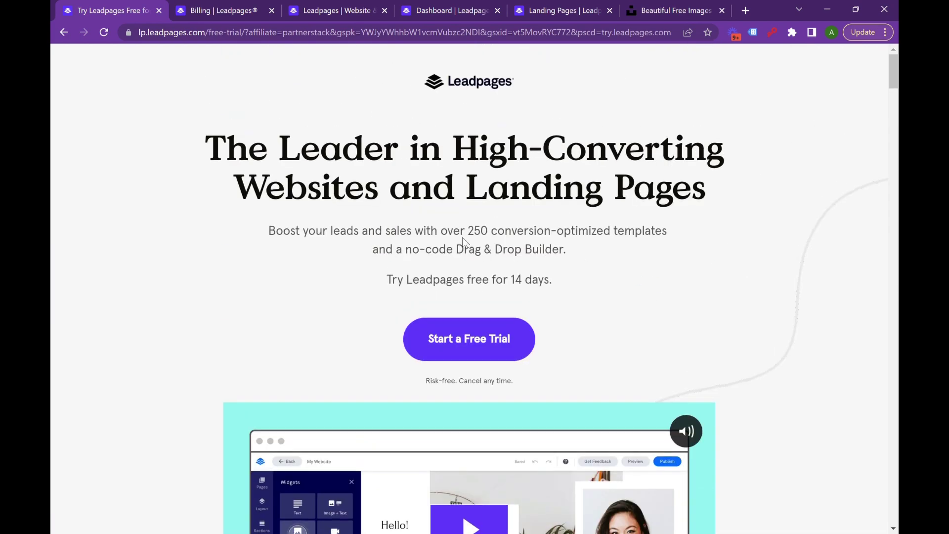
{"action": "left_click", "coordinate": [243, 6]}
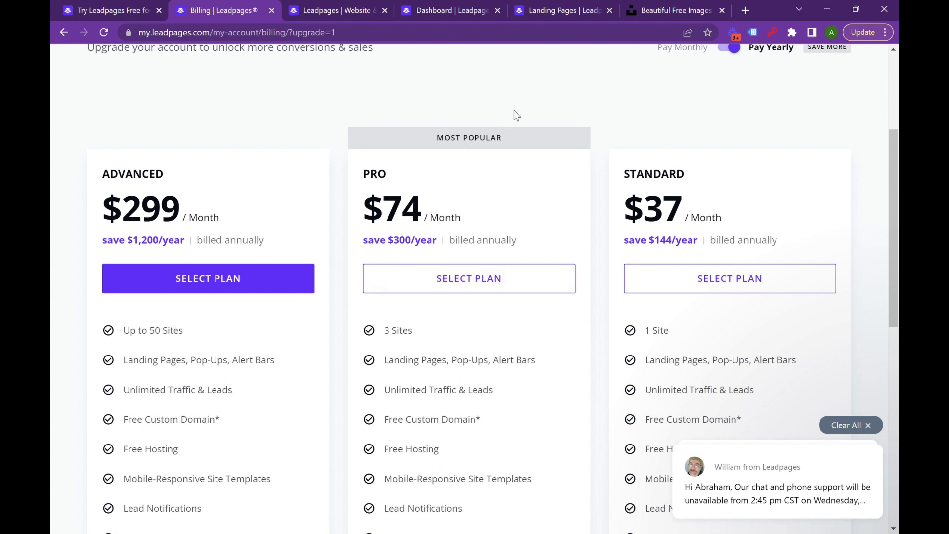
{"action": "scroll", "coordinate": [405, 155], "scroll_direction": "up", "scroll_amount": 2}
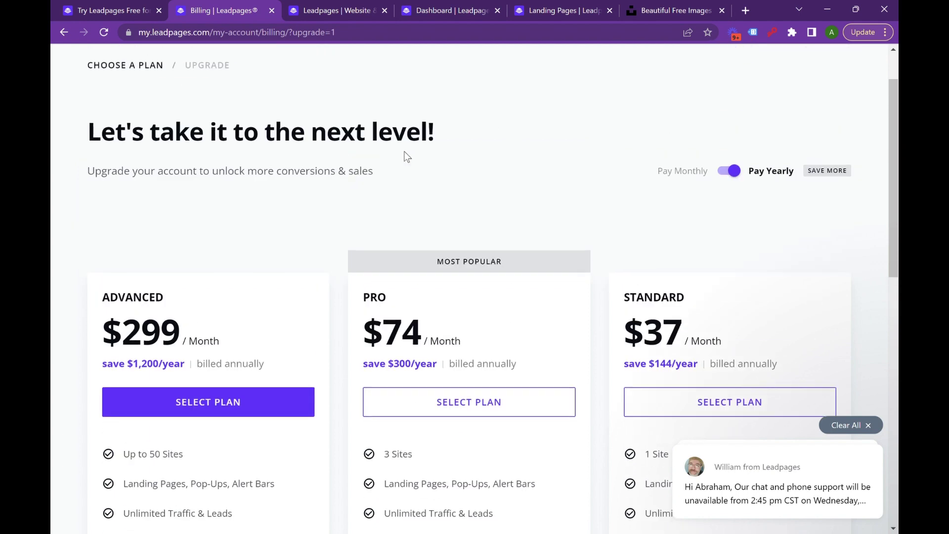
{"action": "scroll", "coordinate": [599, 161], "scroll_direction": "down", "scroll_amount": 1}
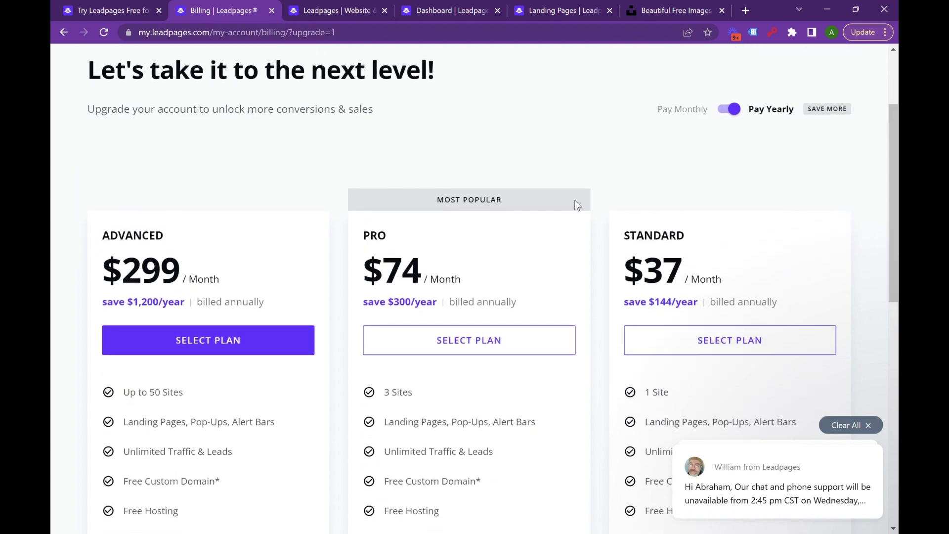
{"action": "scroll", "coordinate": [575, 200], "scroll_direction": "down", "scroll_amount": 2}
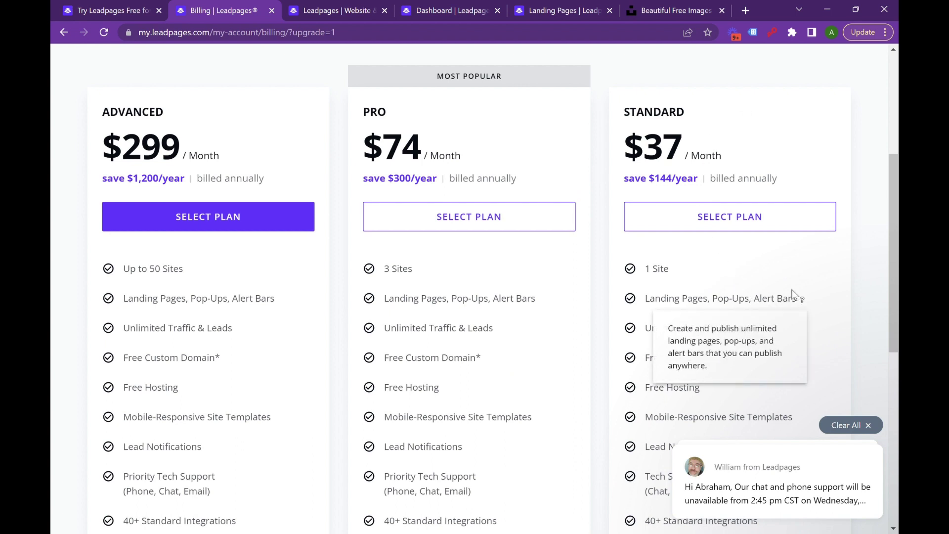
{"action": "scroll", "coordinate": [823, 254], "scroll_direction": "down", "scroll_amount": 1}
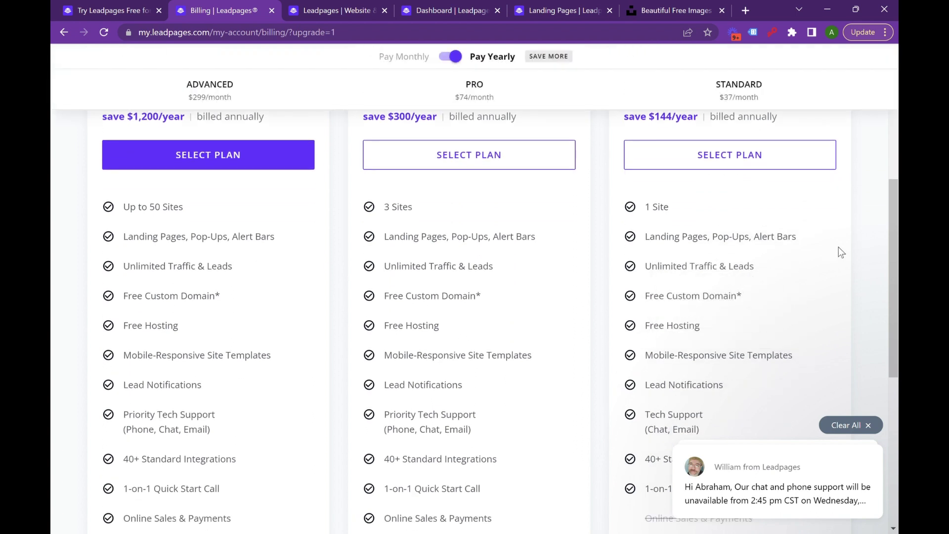
{"action": "mouse_move", "coordinate": [678, 272]}
{"action": "scroll", "coordinate": [596, 269], "scroll_direction": "up", "scroll_amount": 3}
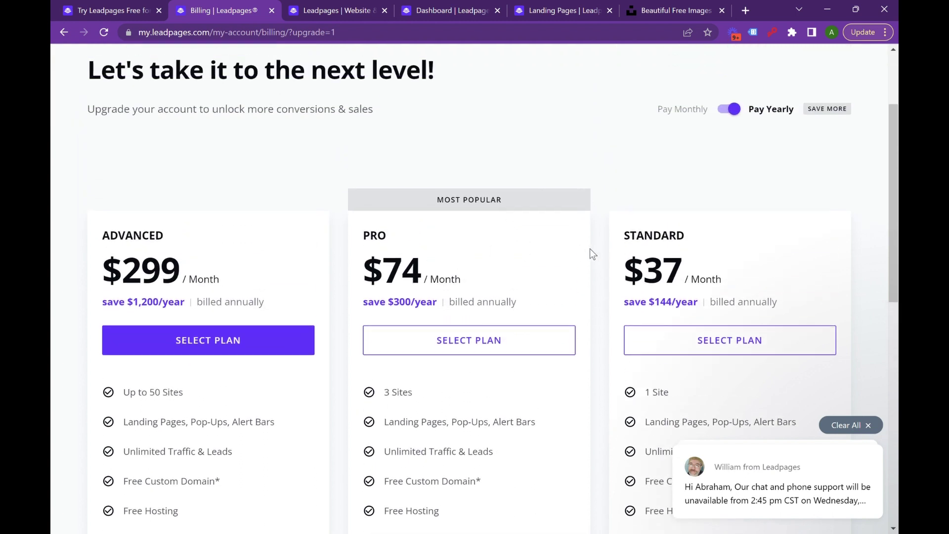
{"action": "scroll", "coordinate": [550, 262], "scroll_direction": "down", "scroll_amount": 2}
{"action": "mouse_move", "coordinate": [435, 329]}
{"action": "scroll", "coordinate": [435, 322], "scroll_direction": "down", "scroll_amount": 1}
{"action": "scroll", "coordinate": [402, 269], "scroll_direction": "down", "scroll_amount": 4}
{"action": "scroll", "coordinate": [539, 286], "scroll_direction": "down", "scroll_amount": 1}
{"action": "scroll", "coordinate": [541, 291], "scroll_direction": "up", "scroll_amount": 5}
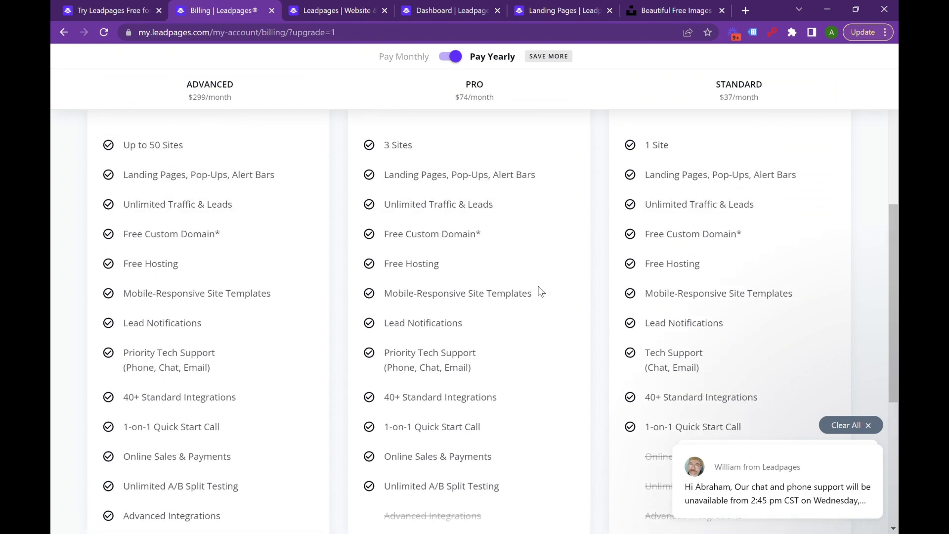
{"action": "scroll", "coordinate": [336, 222], "scroll_direction": "up", "scroll_amount": 2}
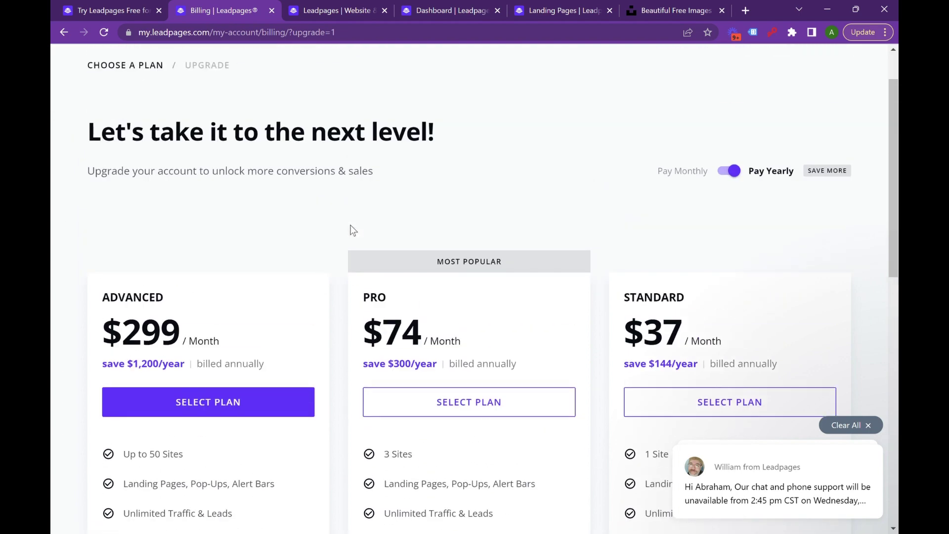
{"action": "scroll", "coordinate": [352, 228], "scroll_direction": "down", "scroll_amount": 3}
{"action": "scroll", "coordinate": [179, 182], "scroll_direction": "down", "scroll_amount": 1}
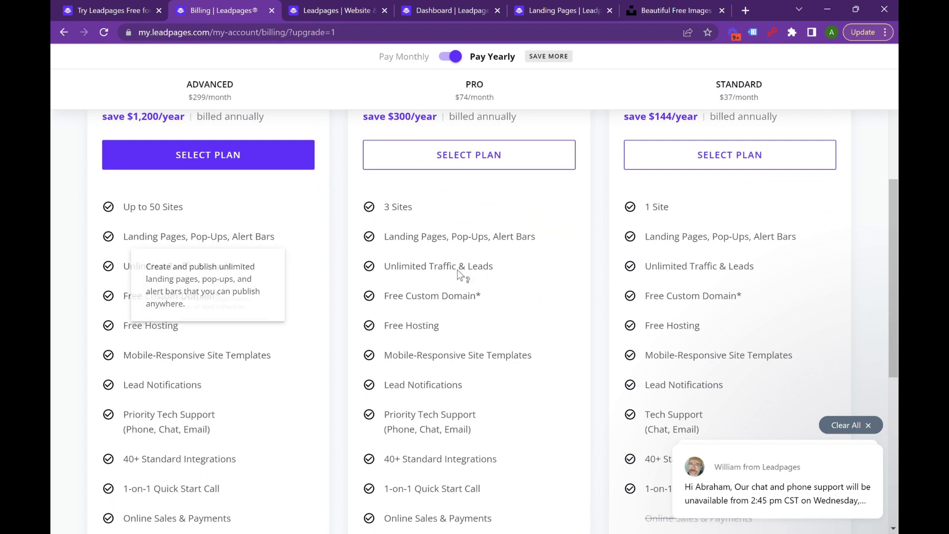
{"action": "scroll", "coordinate": [341, 262], "scroll_direction": "up", "scroll_amount": 2}
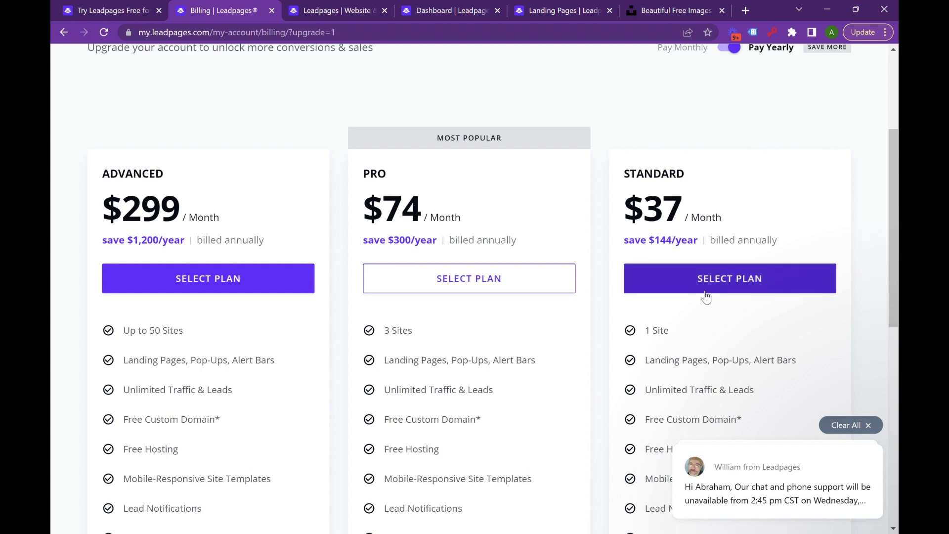
{"action": "scroll", "coordinate": [668, 295], "scroll_direction": "up", "scroll_amount": 4}
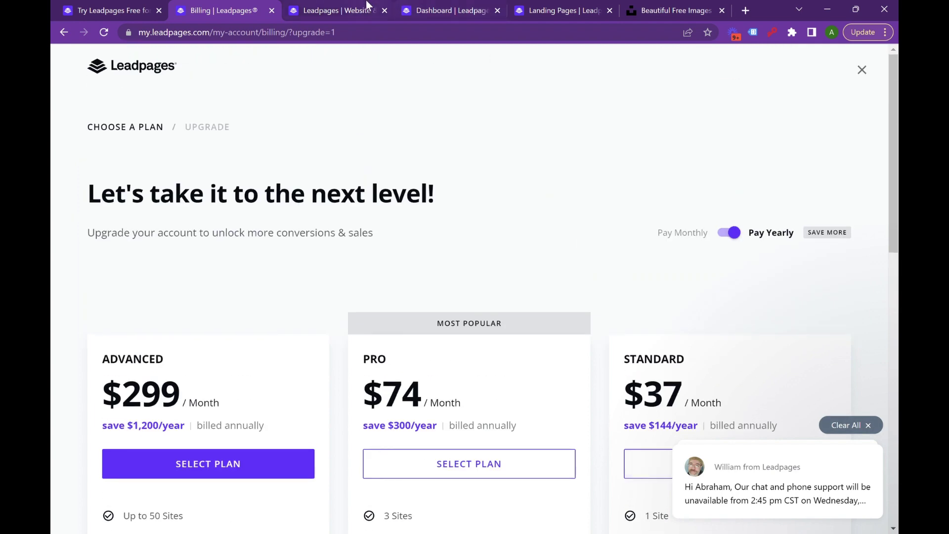
Go from the Leadpages website tab to the Dashboard and open Integrations.
{"action": "left_click", "coordinate": [336, 11]}
{"action": "left_click", "coordinate": [430, 10]}
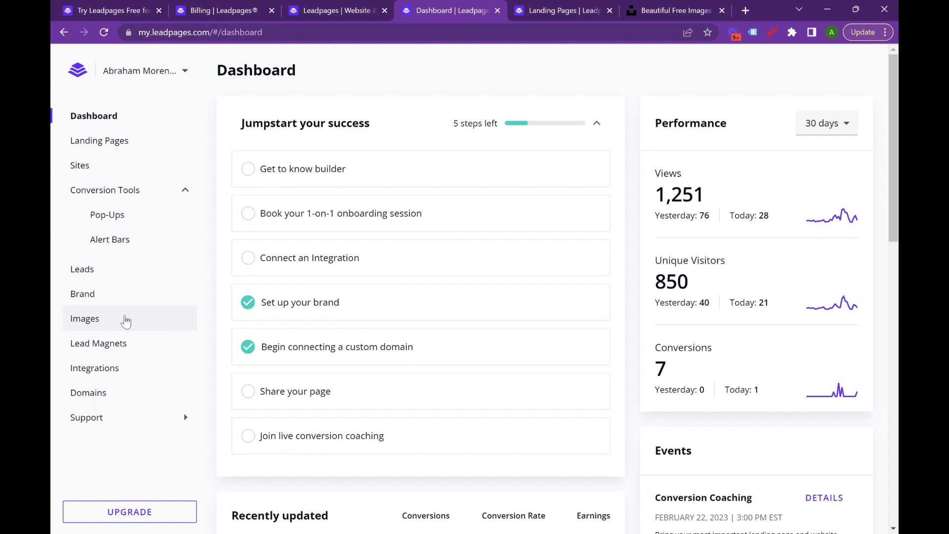
{"action": "left_click", "coordinate": [112, 371]}
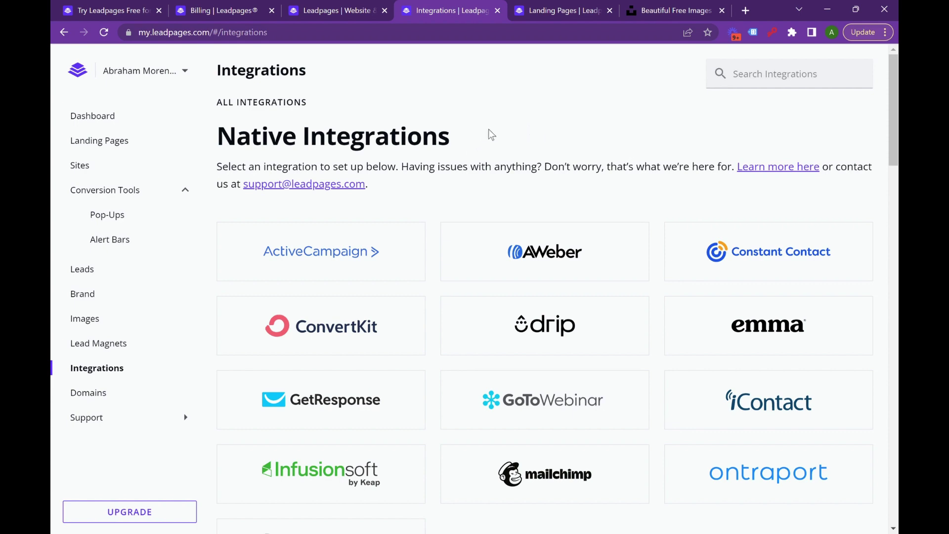
{"action": "scroll", "coordinate": [509, 137], "scroll_direction": "down", "scroll_amount": 5}
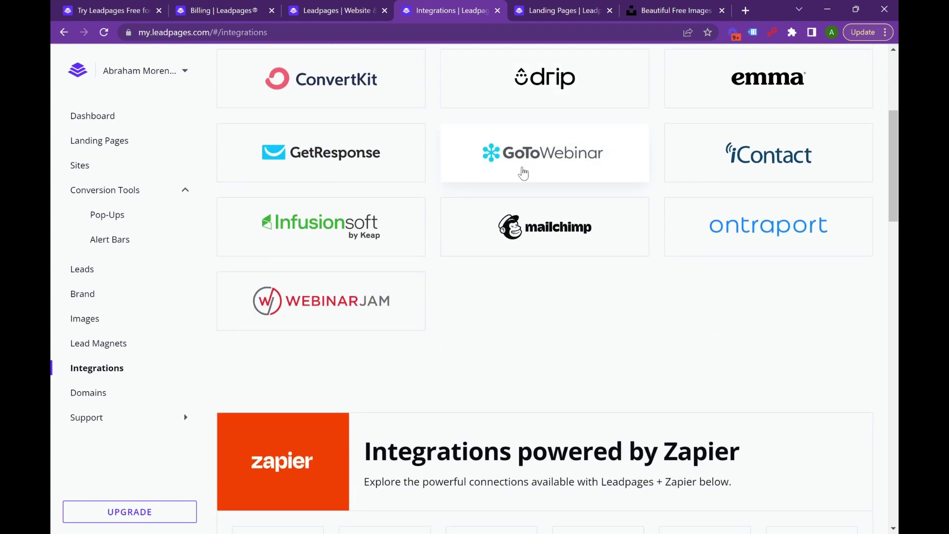
{"action": "scroll", "coordinate": [523, 173], "scroll_direction": "down", "scroll_amount": 5}
{"action": "scroll", "coordinate": [445, 269], "scroll_direction": "down", "scroll_amount": 6}
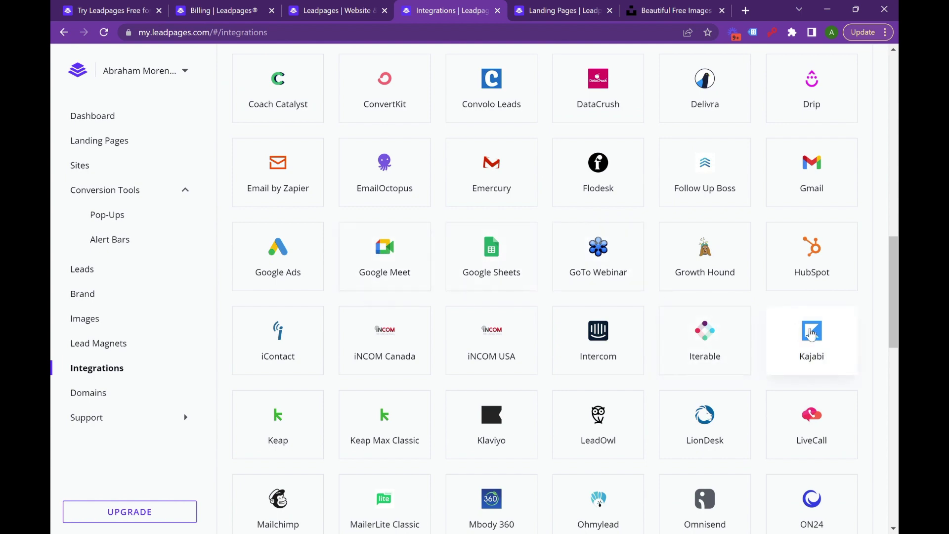
{"action": "scroll", "coordinate": [812, 336], "scroll_direction": "up", "scroll_amount": 10}
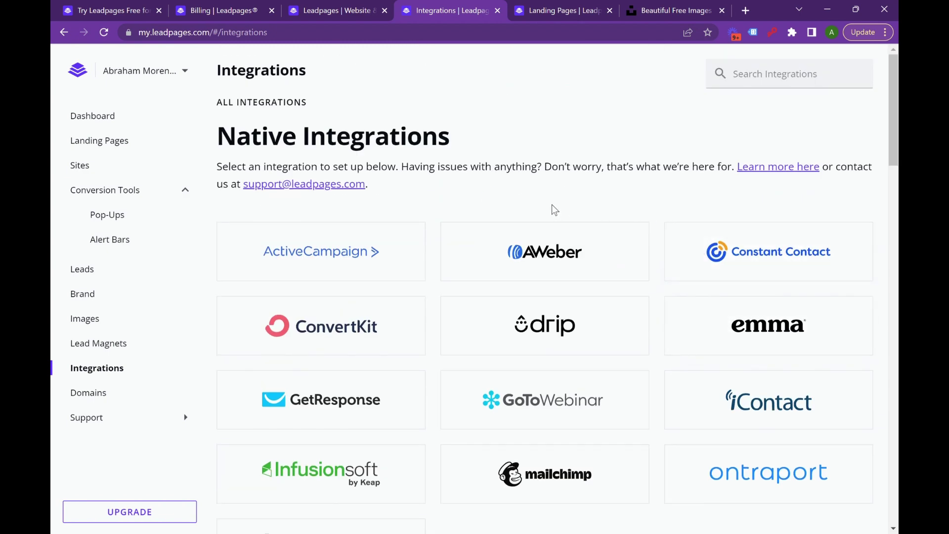
{"action": "scroll", "coordinate": [543, 210], "scroll_direction": "down", "scroll_amount": 1}
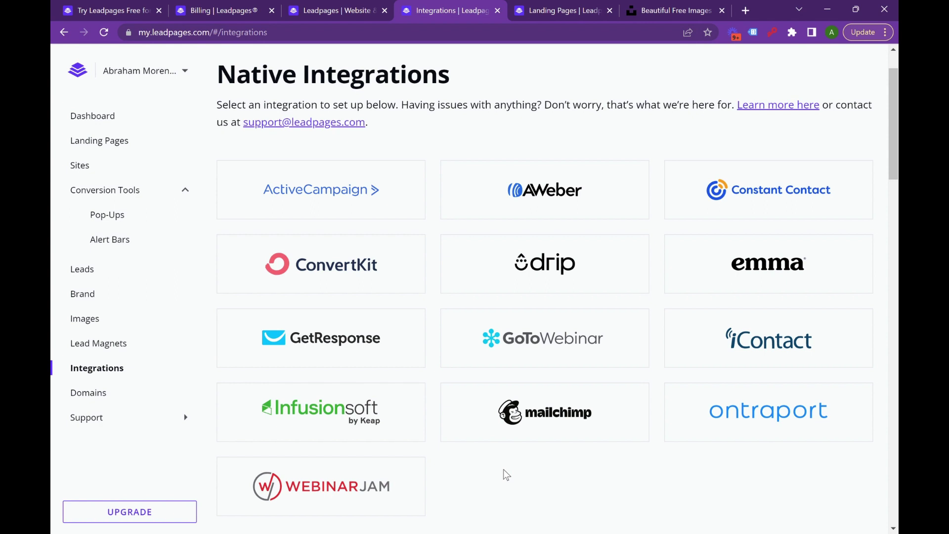
{"action": "scroll", "coordinate": [478, 438], "scroll_direction": "down", "scroll_amount": 1}
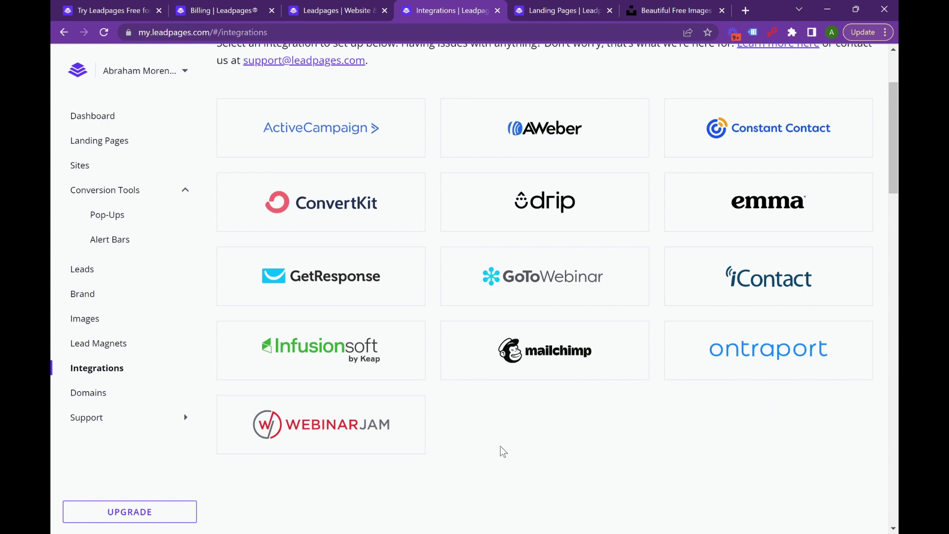
{"action": "scroll", "coordinate": [491, 440], "scroll_direction": "down", "scroll_amount": 6}
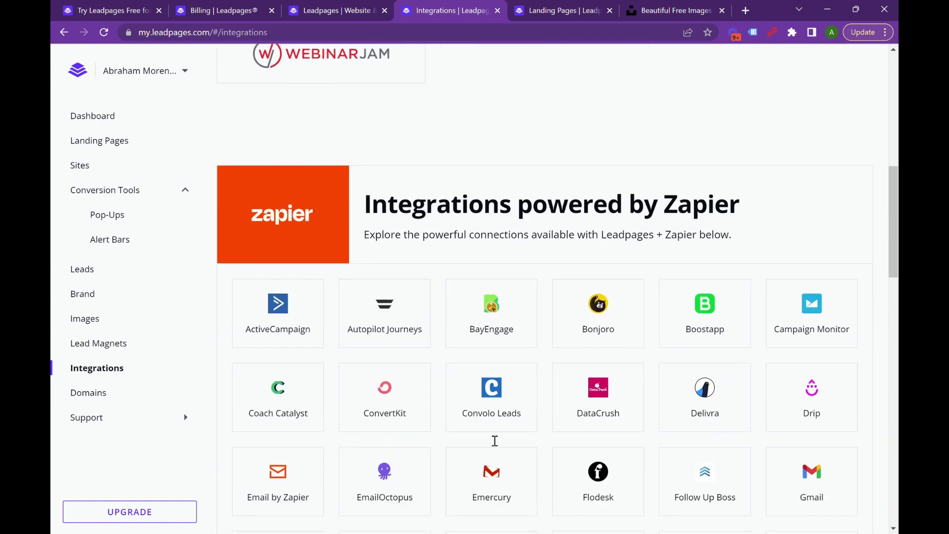
{"action": "scroll", "coordinate": [607, 365], "scroll_direction": "up", "scroll_amount": 6}
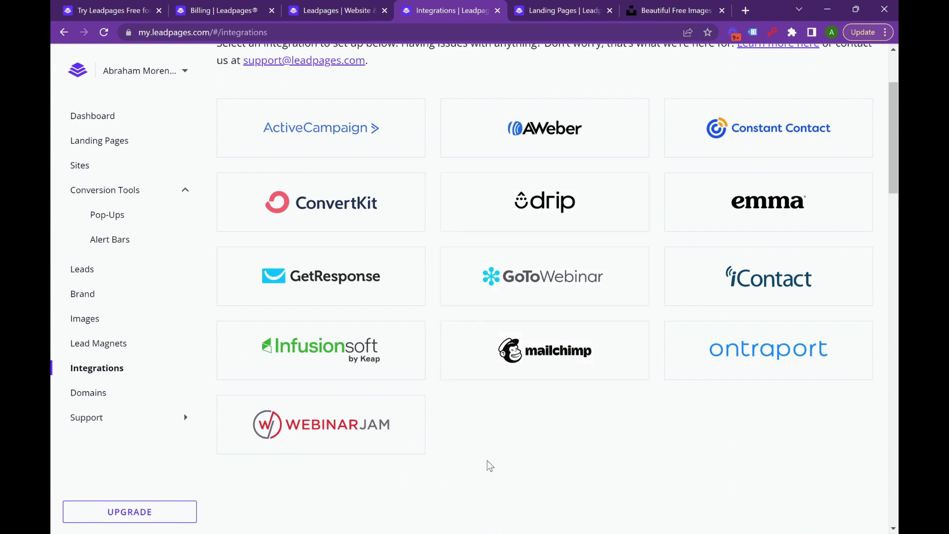
{"action": "scroll", "coordinate": [517, 466], "scroll_direction": "up", "scroll_amount": 2}
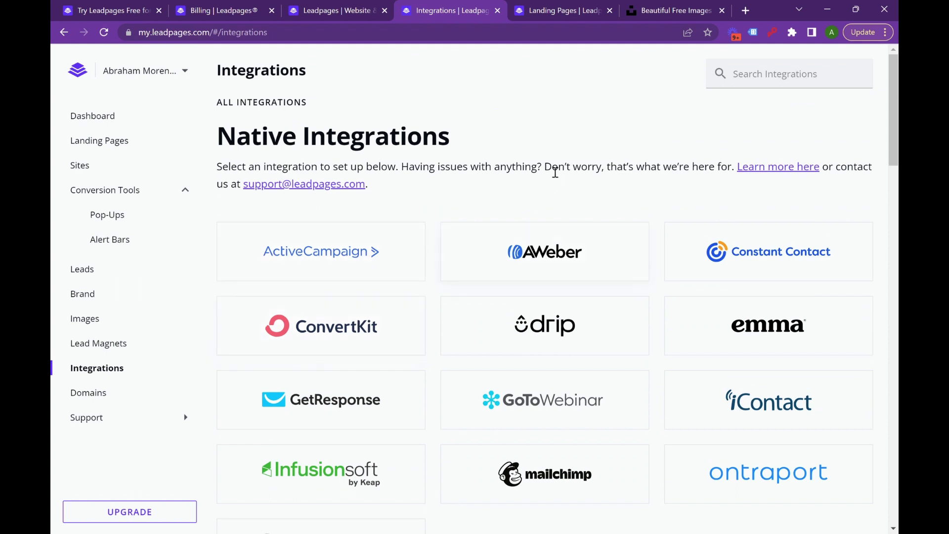
Start a new landing page from the Landing Pages list and browse the template gallery.
{"action": "left_click", "coordinate": [565, 13]}
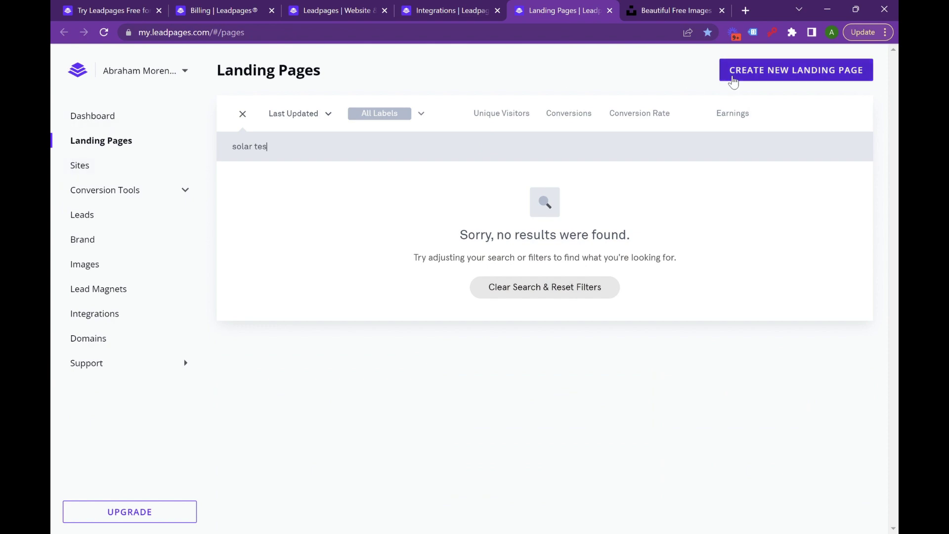
{"action": "left_click", "coordinate": [733, 80]}
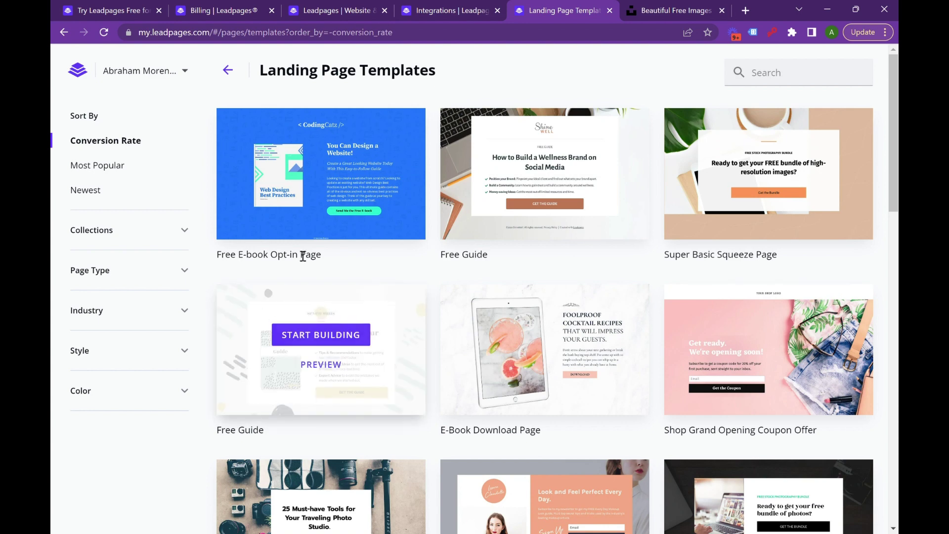
{"action": "mouse_move", "coordinate": [223, 236]}
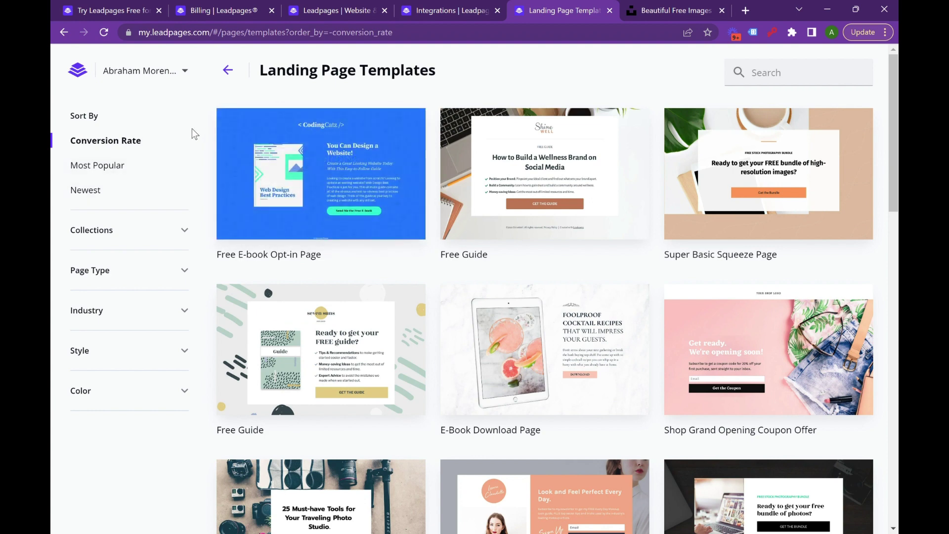
{"action": "scroll", "coordinate": [403, 222], "scroll_direction": "down", "scroll_amount": 1}
{"action": "scroll", "coordinate": [405, 201], "scroll_direction": "down", "scroll_amount": 3}
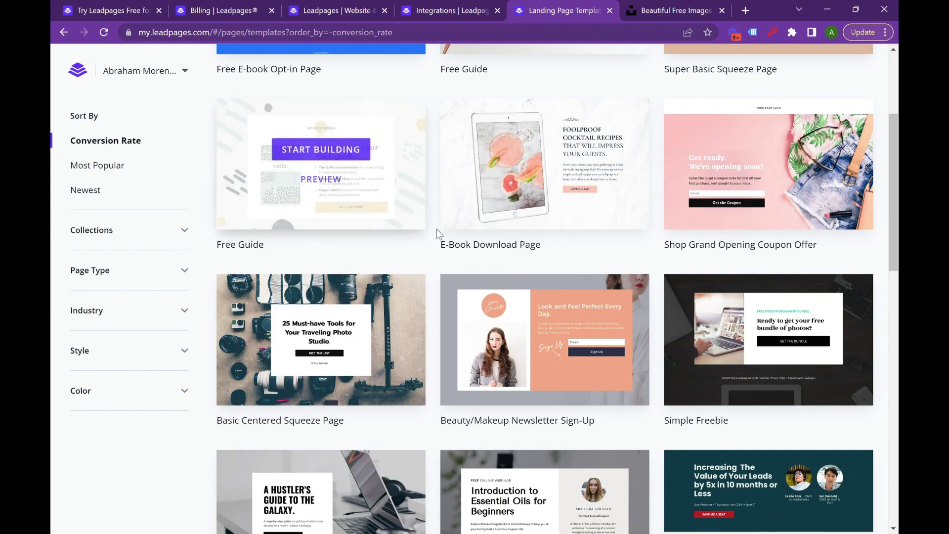
{"action": "scroll", "coordinate": [437, 230], "scroll_direction": "down", "scroll_amount": 9}
{"action": "scroll", "coordinate": [403, 227], "scroll_direction": "up", "scroll_amount": 13}
Filter templates by Industry through Author, Business & Marketing and Home Services to Insurance.
{"action": "left_click", "coordinate": [179, 311]}
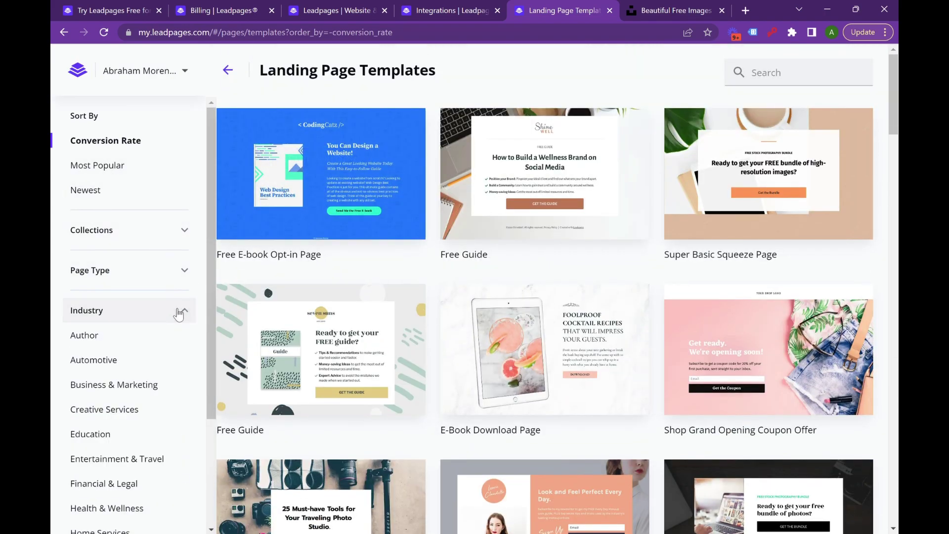
{"action": "scroll", "coordinate": [163, 316], "scroll_direction": "down", "scroll_amount": 1}
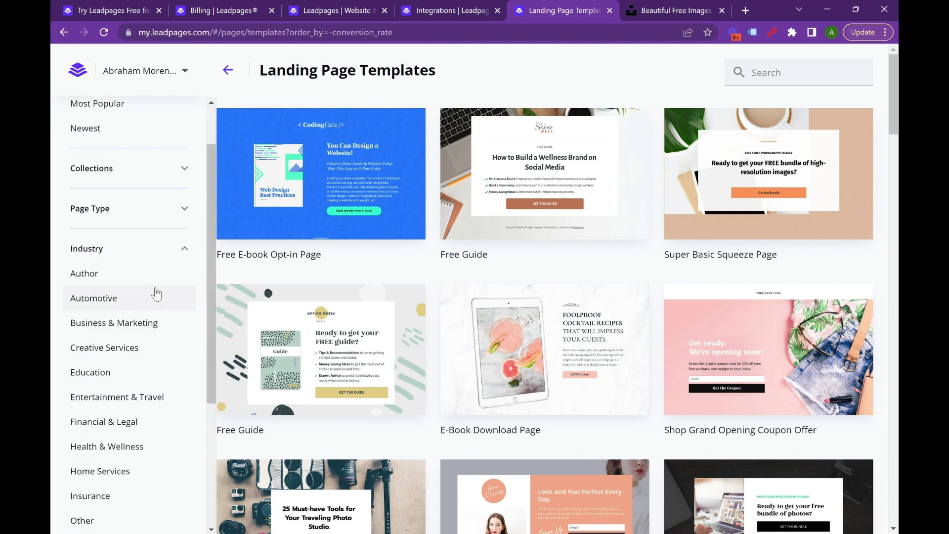
{"action": "scroll", "coordinate": [144, 302], "scroll_direction": "up", "scroll_amount": 1}
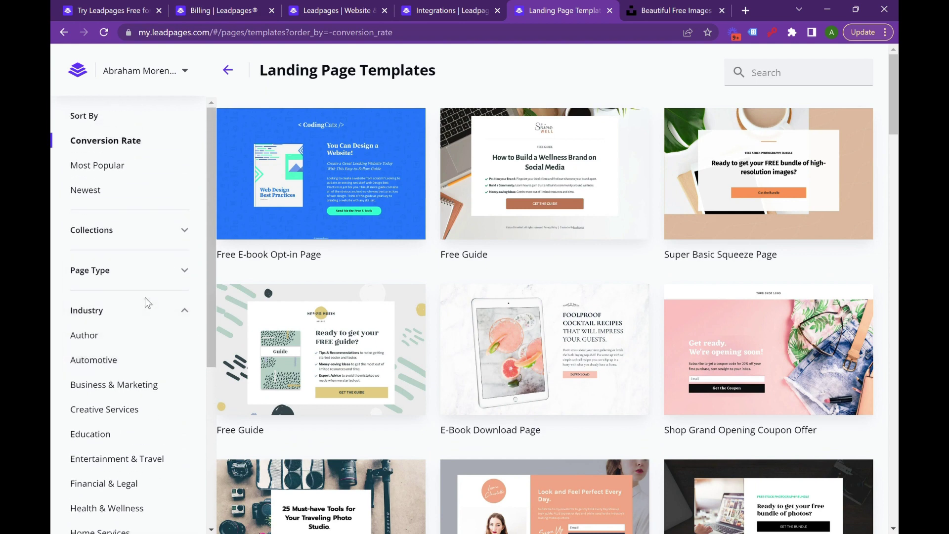
{"action": "scroll", "coordinate": [158, 322], "scroll_direction": "down", "scroll_amount": 1}
{"action": "left_click", "coordinate": [97, 280]}
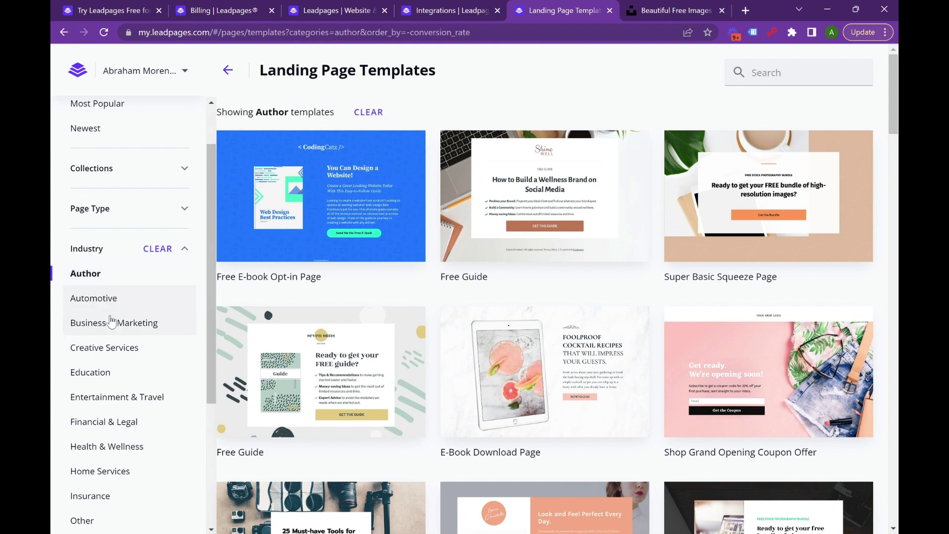
{"action": "left_click", "coordinate": [110, 325]}
{"action": "scroll", "coordinate": [123, 322], "scroll_direction": "down", "scroll_amount": 2}
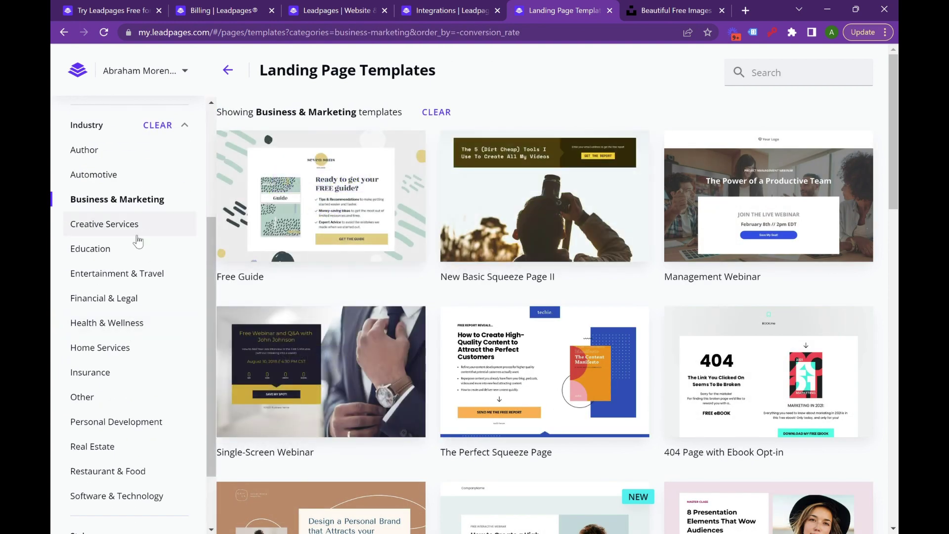
{"action": "scroll", "coordinate": [143, 277], "scroll_direction": "down", "scroll_amount": 1}
{"action": "left_click", "coordinate": [142, 287]}
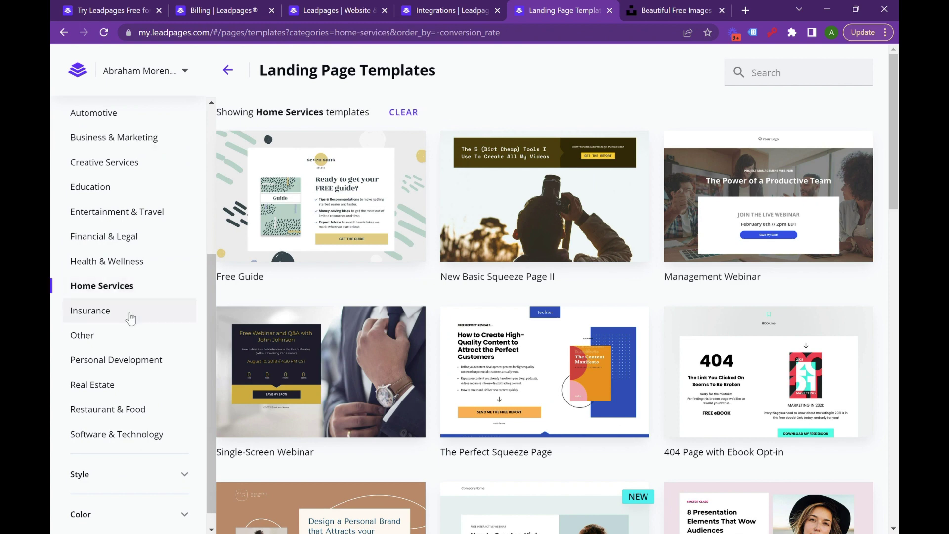
{"action": "left_click", "coordinate": [125, 312]}
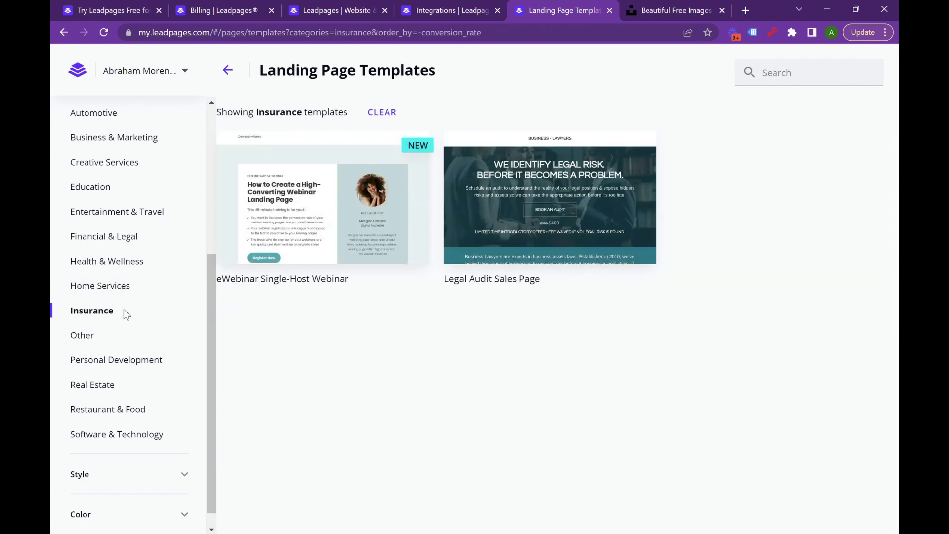
Preview the Legal Audit Sales Page template, then return to the Insurance templates.
{"action": "mouse_move", "coordinate": [497, 177]}
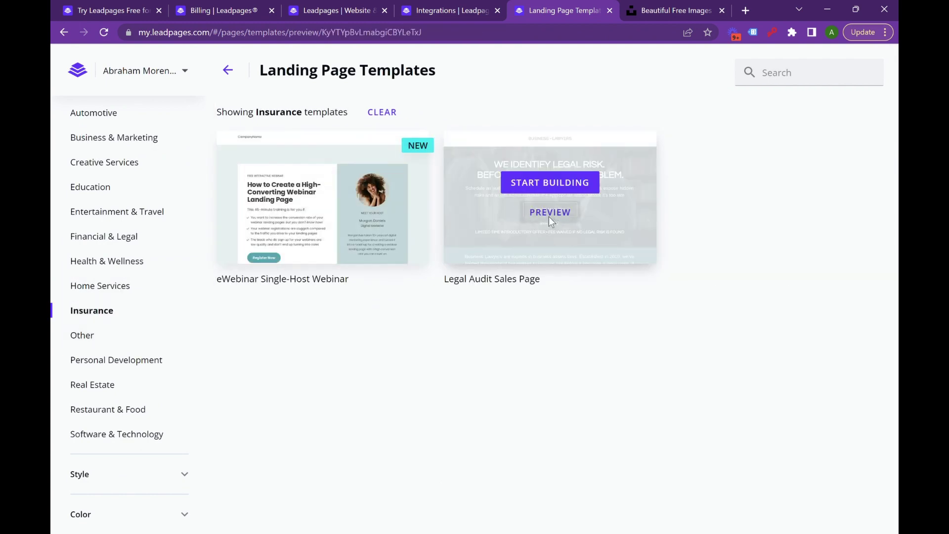
{"action": "left_click", "coordinate": [551, 214]}
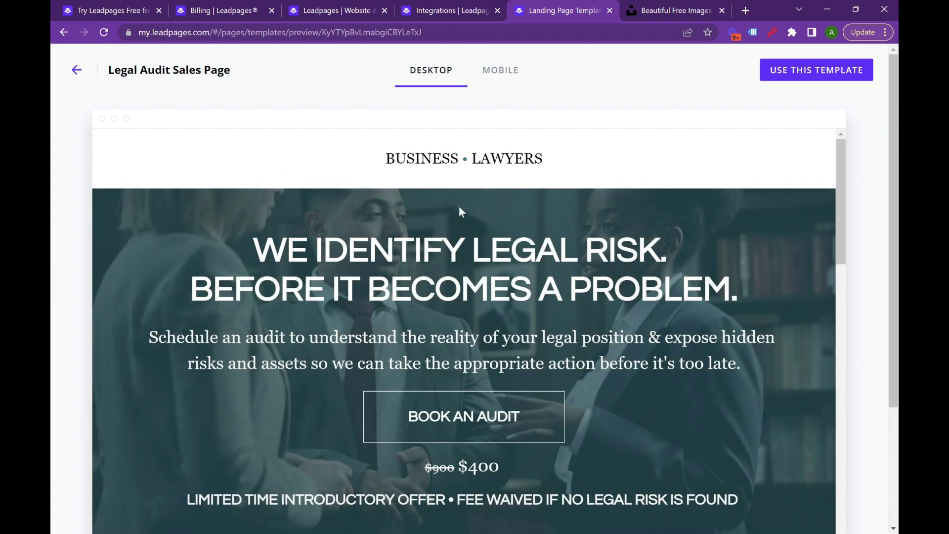
{"action": "scroll", "coordinate": [457, 206], "scroll_direction": "down", "scroll_amount": 15}
{"action": "scroll", "coordinate": [479, 256], "scroll_direction": "down", "scroll_amount": 10}
{"action": "scroll", "coordinate": [506, 262], "scroll_direction": "up", "scroll_amount": 8}
{"action": "scroll", "coordinate": [506, 262], "scroll_direction": "up", "scroll_amount": 15}
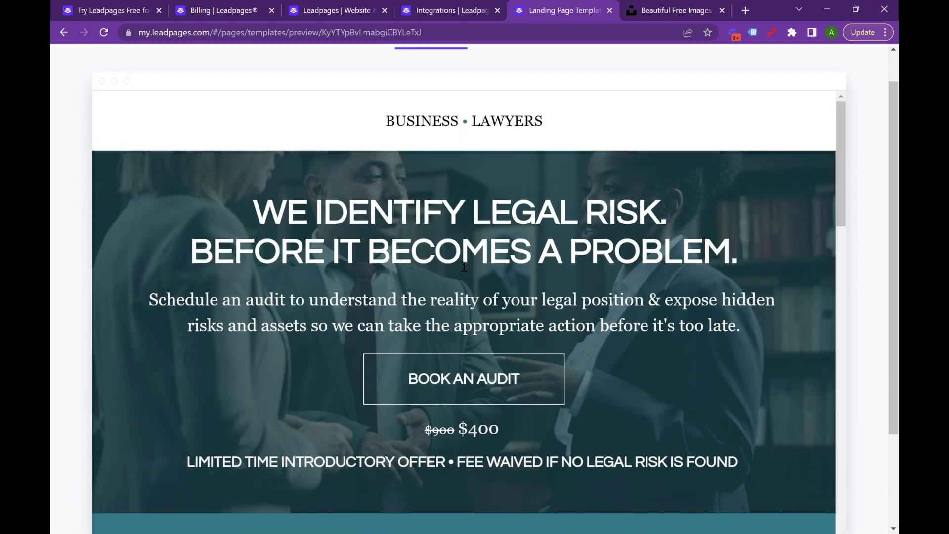
{"action": "scroll", "coordinate": [465, 266], "scroll_direction": "down", "scroll_amount": 3}
{"action": "scroll", "coordinate": [504, 232], "scroll_direction": "down", "scroll_amount": 4}
{"action": "scroll", "coordinate": [350, 191], "scroll_direction": "up", "scroll_amount": 8}
{"action": "left_click", "coordinate": [76, 70]}
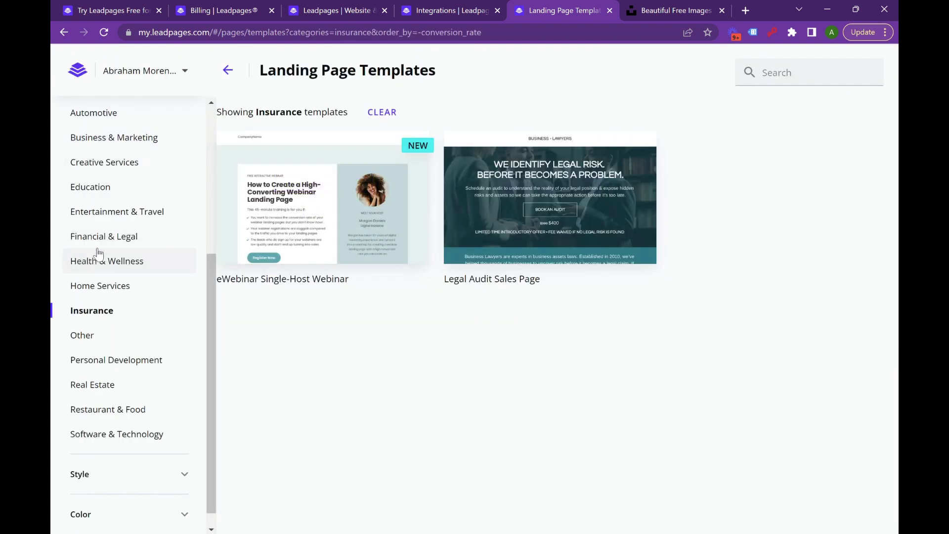
{"action": "scroll", "coordinate": [106, 238], "scroll_direction": "up", "scroll_amount": 5}
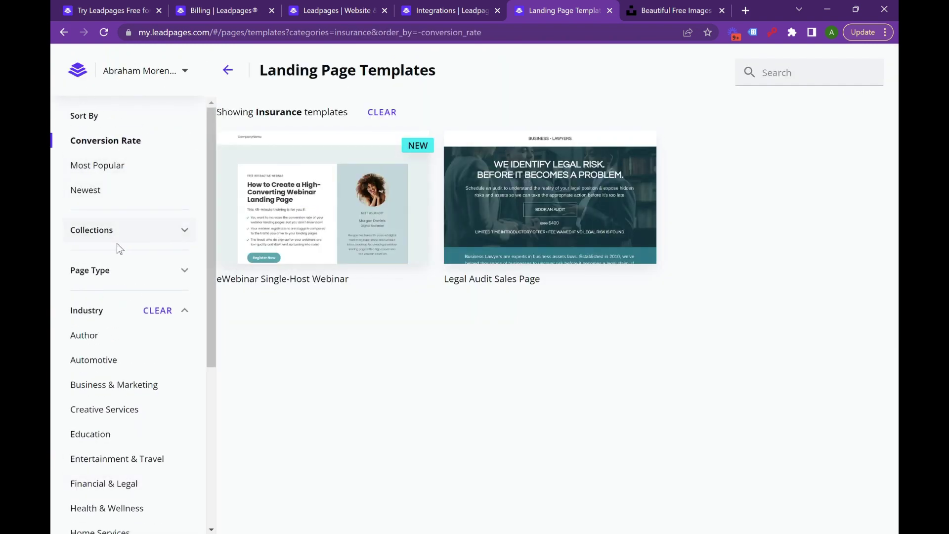
Clear the Industry filter and create a page named 'solar' from the Solar Resource Guide template.
{"action": "left_click", "coordinate": [151, 310]}
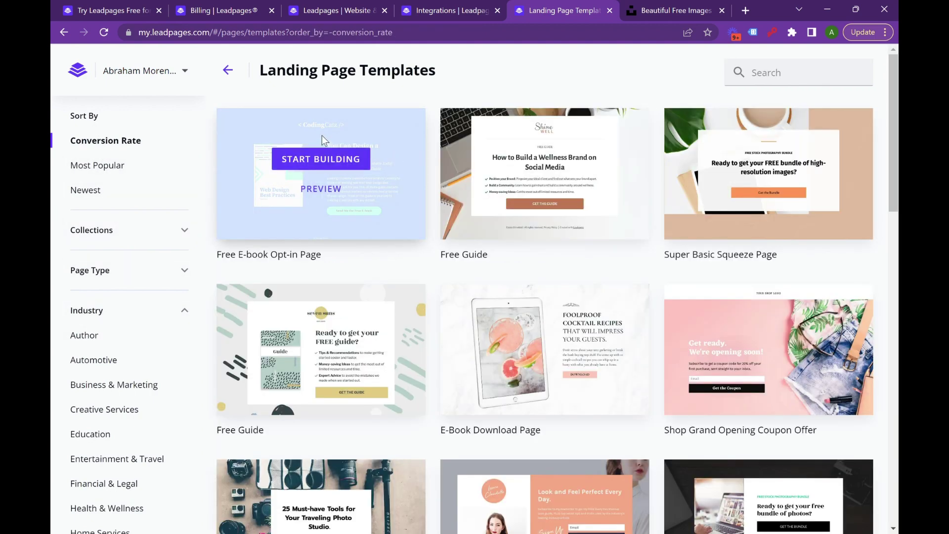
{"action": "left_click", "coordinate": [736, 79]}
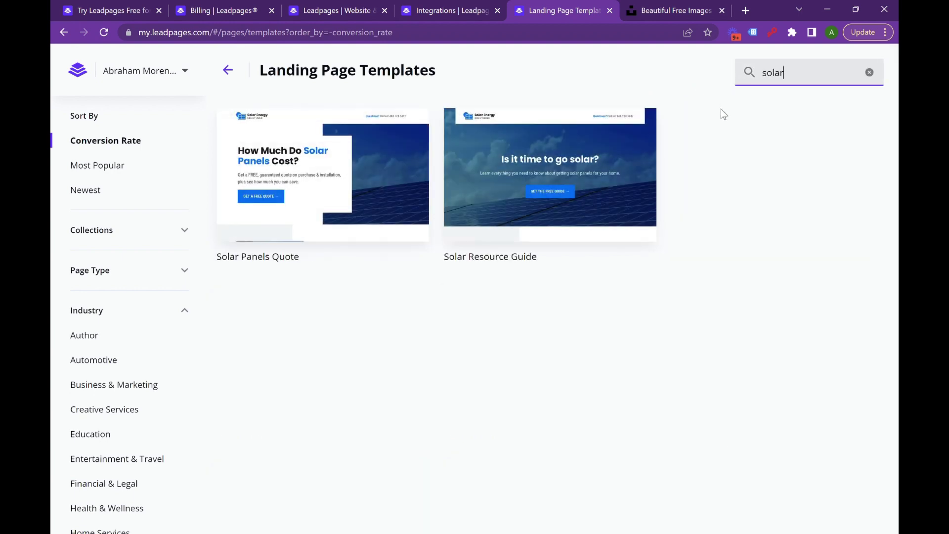
{"action": "mouse_move", "coordinate": [550, 198]}
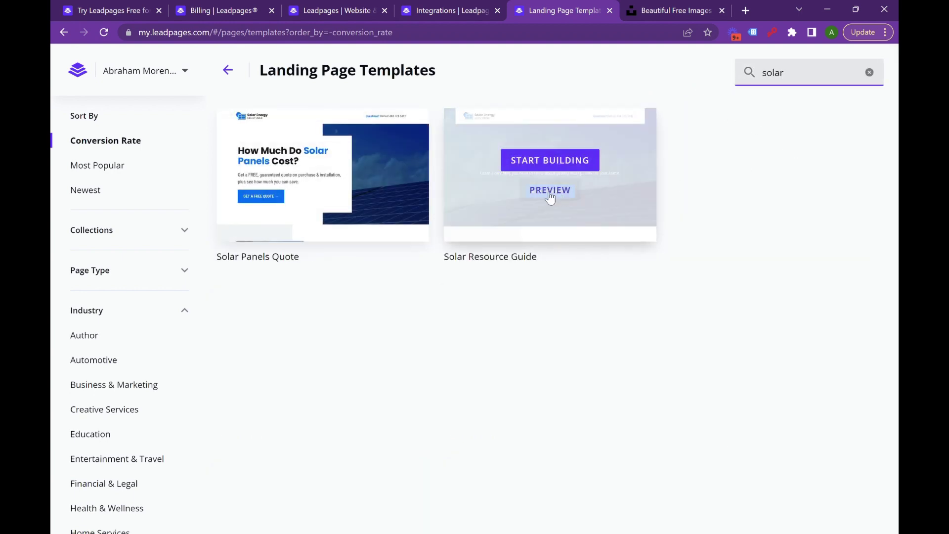
{"action": "left_click", "coordinate": [544, 162]}
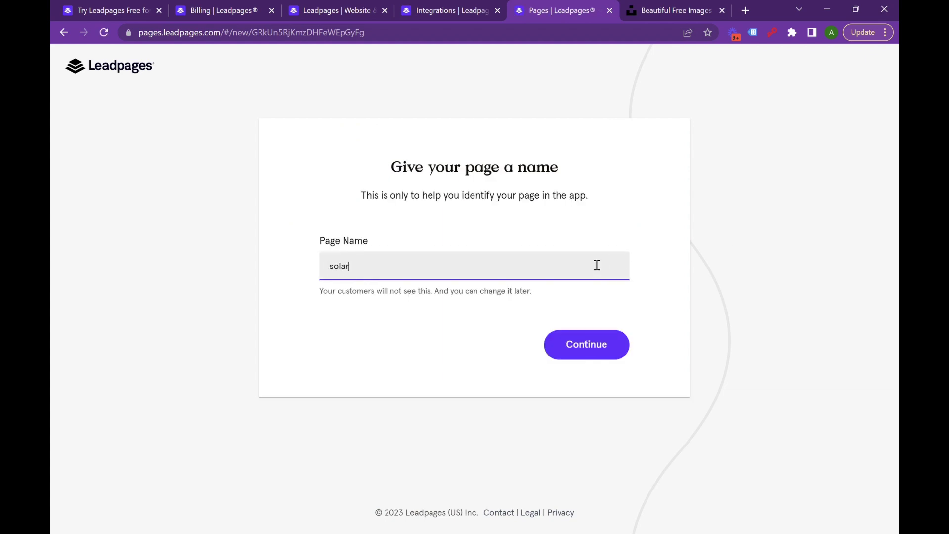
{"action": "left_click", "coordinate": [607, 349]}
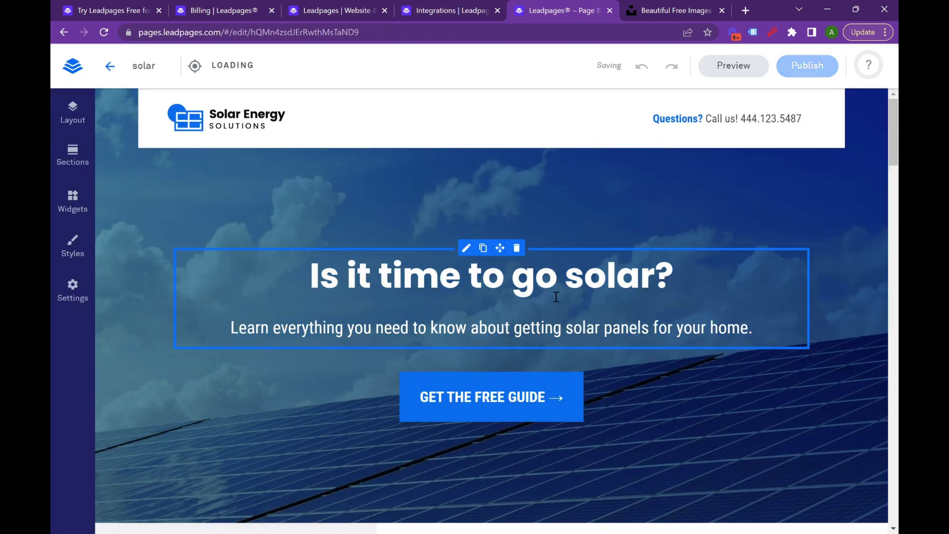
{"action": "scroll", "coordinate": [768, 229], "scroll_direction": "down", "scroll_amount": 5}
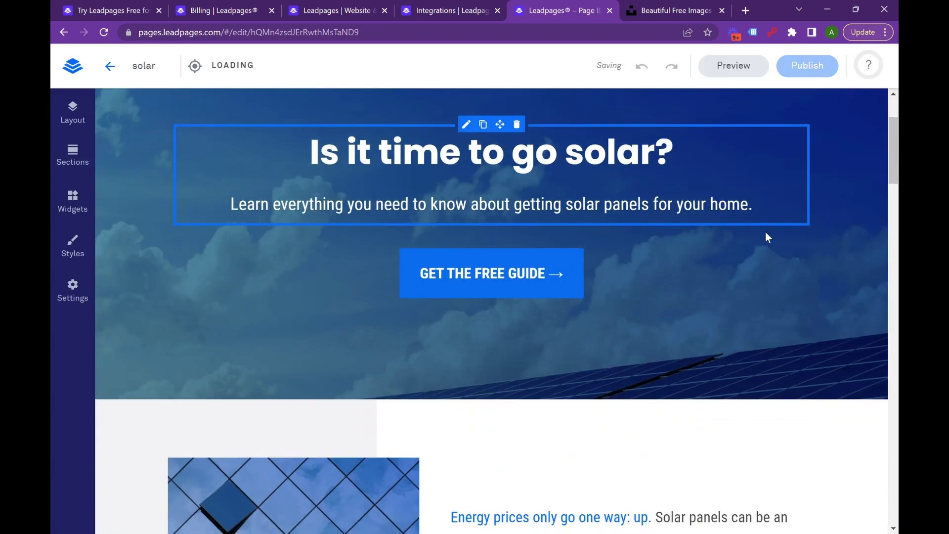
{"action": "scroll", "coordinate": [764, 234], "scroll_direction": "up", "scroll_amount": 5}
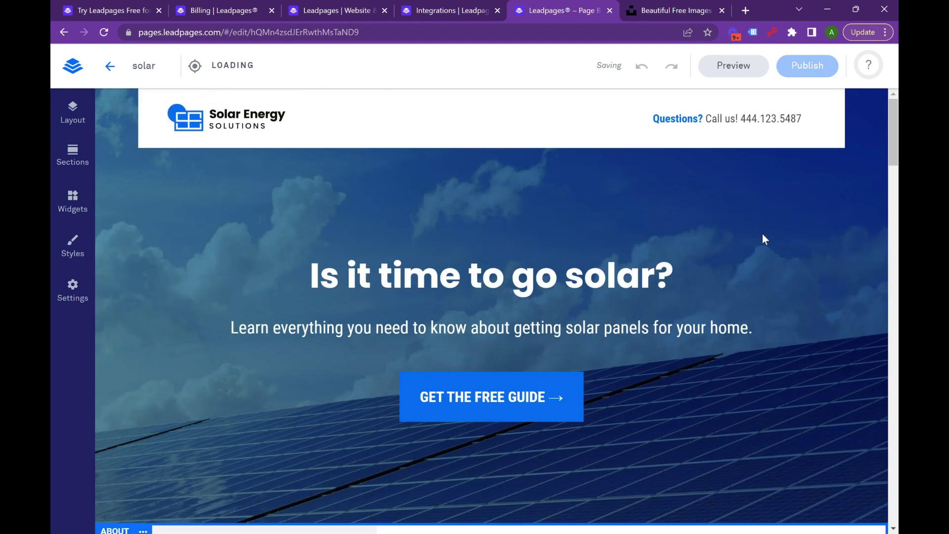
Search Unsplash for 'solar panels' and download the rooftop installer photo.
{"action": "left_click", "coordinate": [658, 5]}
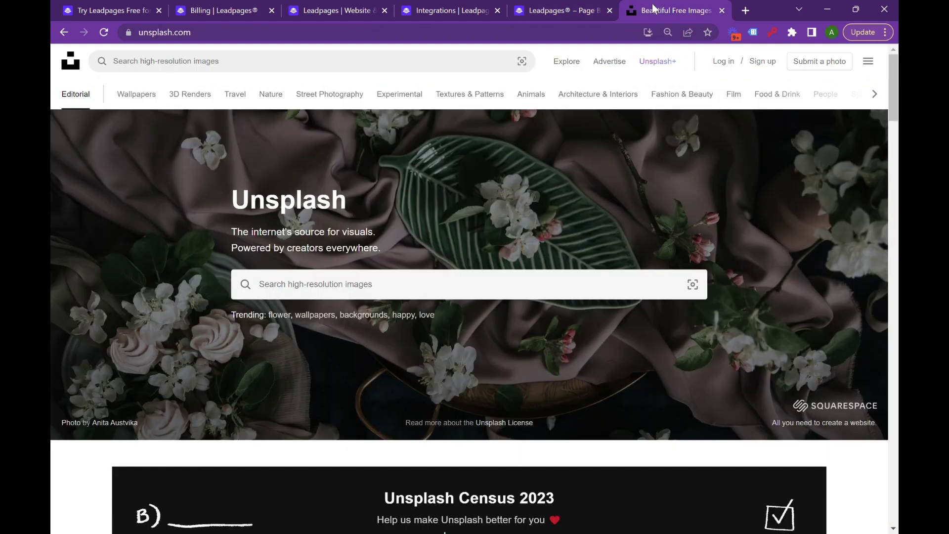
{"action": "left_click", "coordinate": [317, 286]}
{"action": "type", "text": "solar pane"}
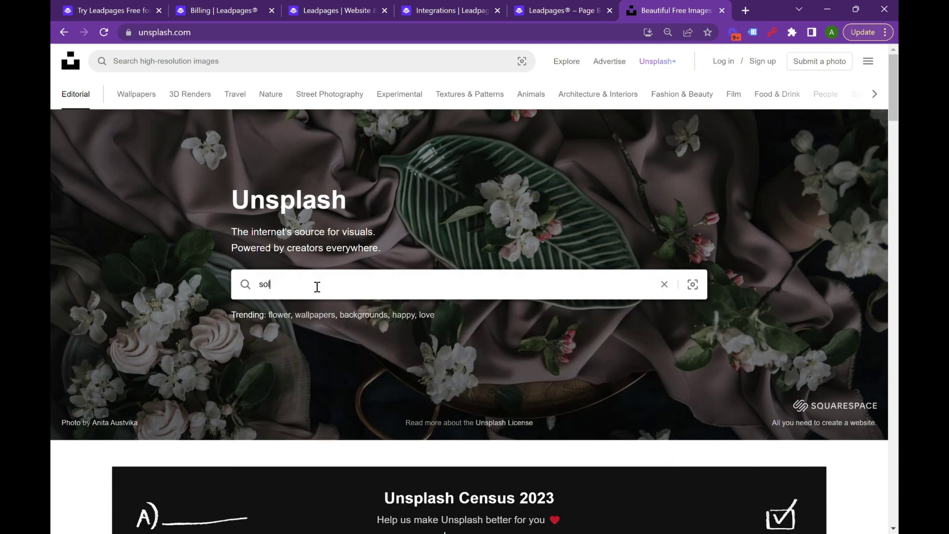
{"action": "type", "text": "ls"}
{"action": "key", "text": "Return"}
{"action": "scroll", "coordinate": [534, 307], "scroll_direction": "down", "scroll_amount": 4}
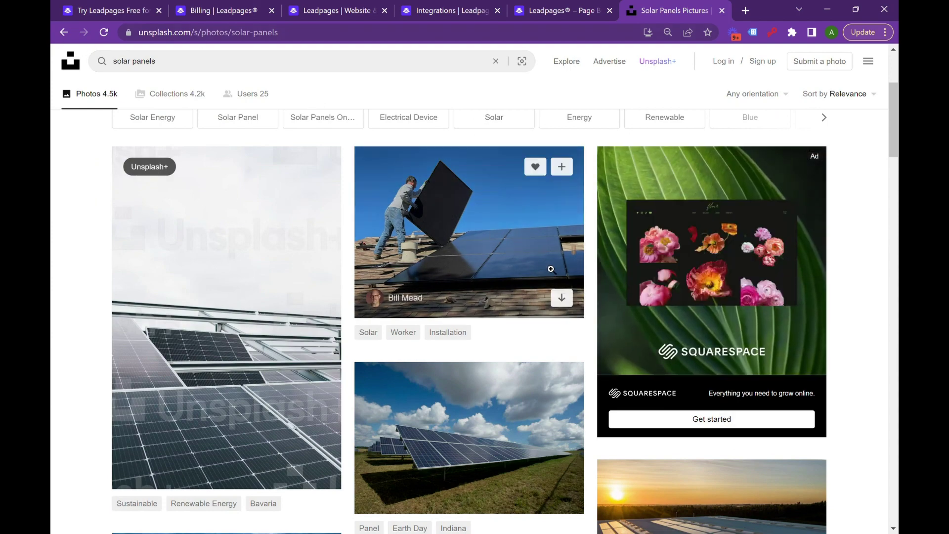
{"action": "scroll", "coordinate": [445, 242], "scroll_direction": "down", "scroll_amount": 1}
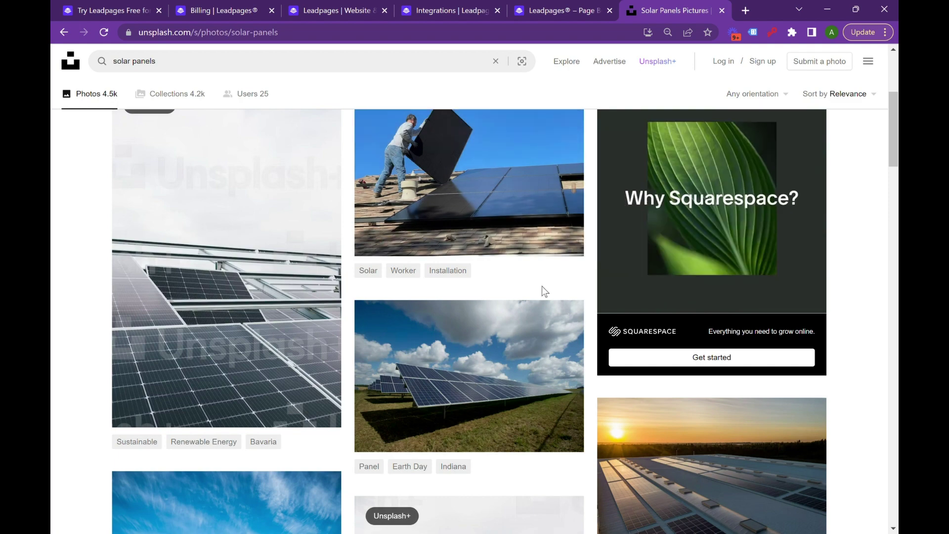
{"action": "left_click", "coordinate": [572, 242]}
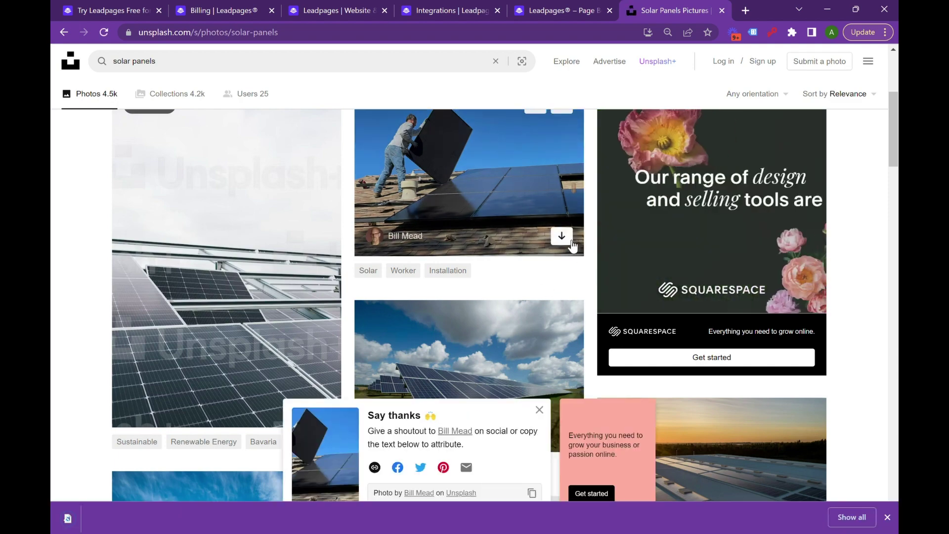
Set the rooftop solar installer photo as the page Background Image in Page Styles.
{"action": "left_click", "coordinate": [552, 6]}
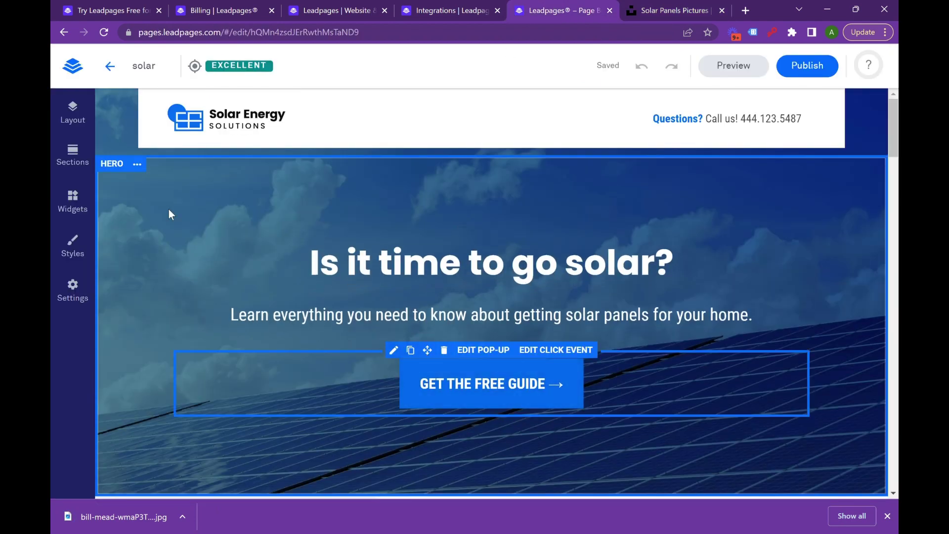
{"action": "left_click", "coordinate": [75, 128]}
{"action": "left_click", "coordinate": [74, 291]}
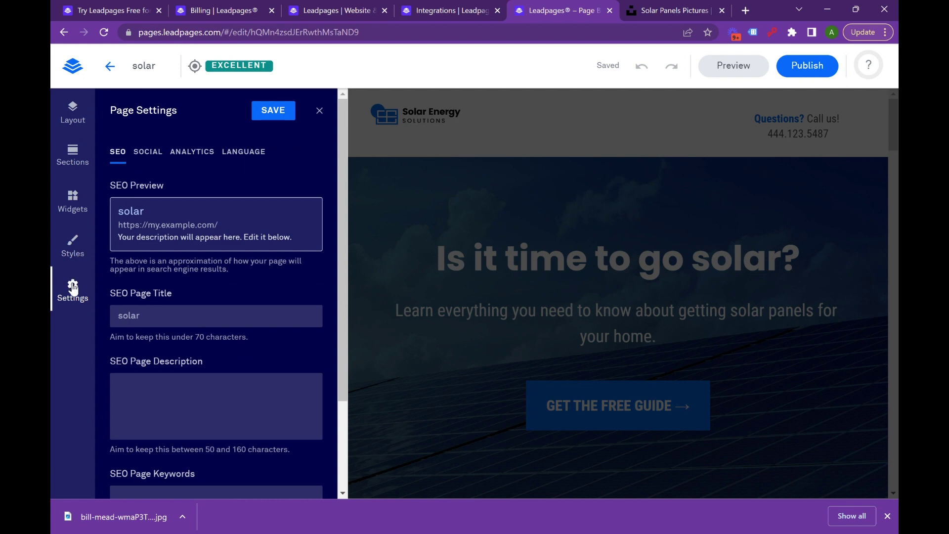
{"action": "left_click", "coordinate": [79, 250]}
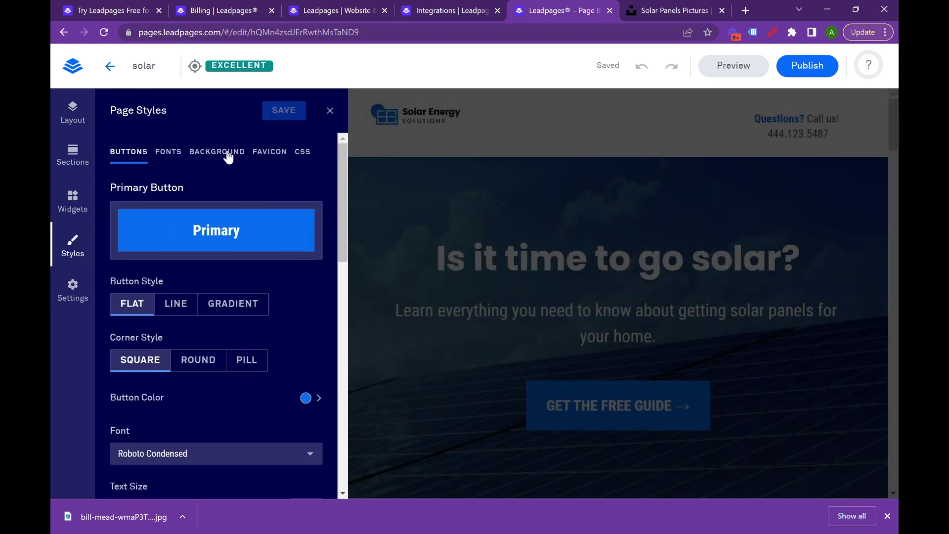
{"action": "left_click", "coordinate": [228, 154]}
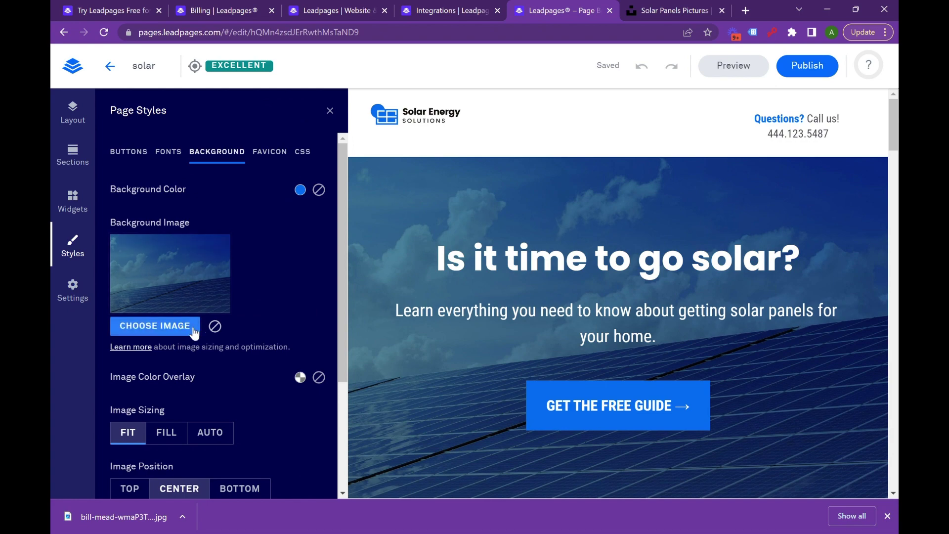
{"action": "left_click", "coordinate": [181, 335]}
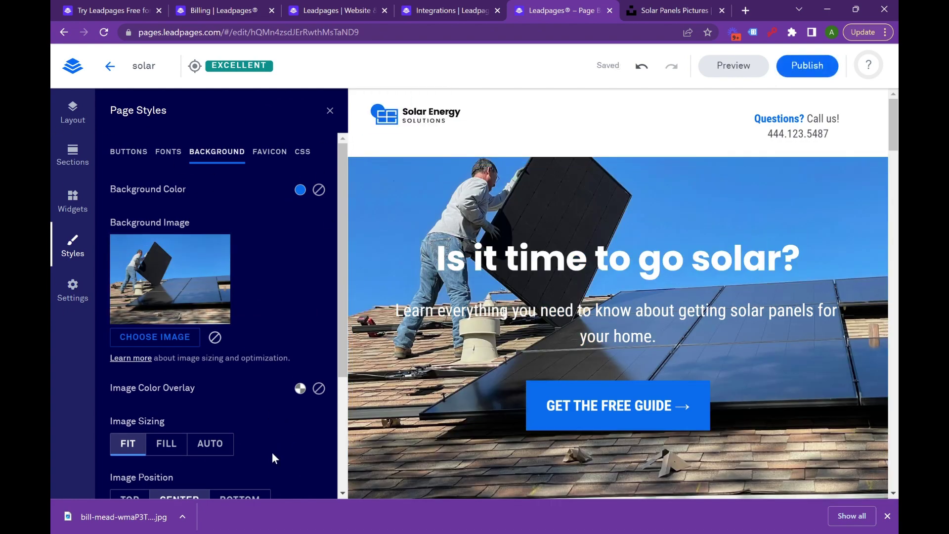
{"action": "left_click", "coordinate": [336, 110]}
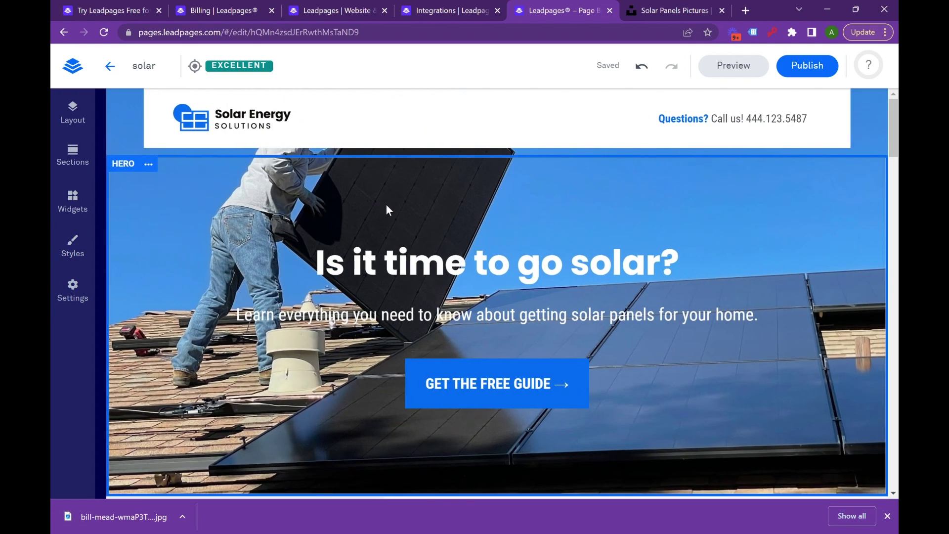
Scroll through the solar page preview to review the new photo hero and sections.
{"action": "scroll", "coordinate": [388, 205], "scroll_direction": "down", "scroll_amount": 20}
{"action": "scroll", "coordinate": [388, 206], "scroll_direction": "down", "scroll_amount": 20}
{"action": "scroll", "coordinate": [627, 262], "scroll_direction": "up", "scroll_amount": 5}
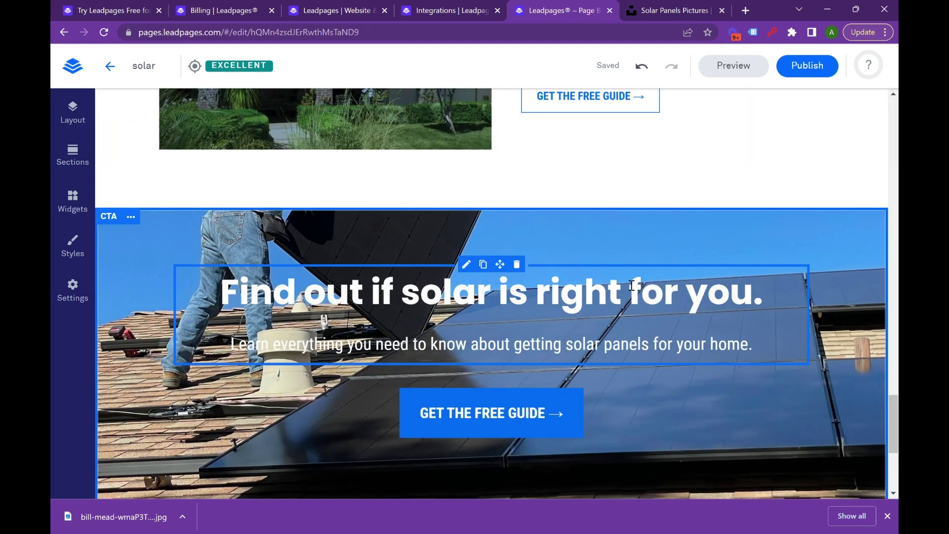
{"action": "scroll", "coordinate": [679, 289], "scroll_direction": "up", "scroll_amount": 15}
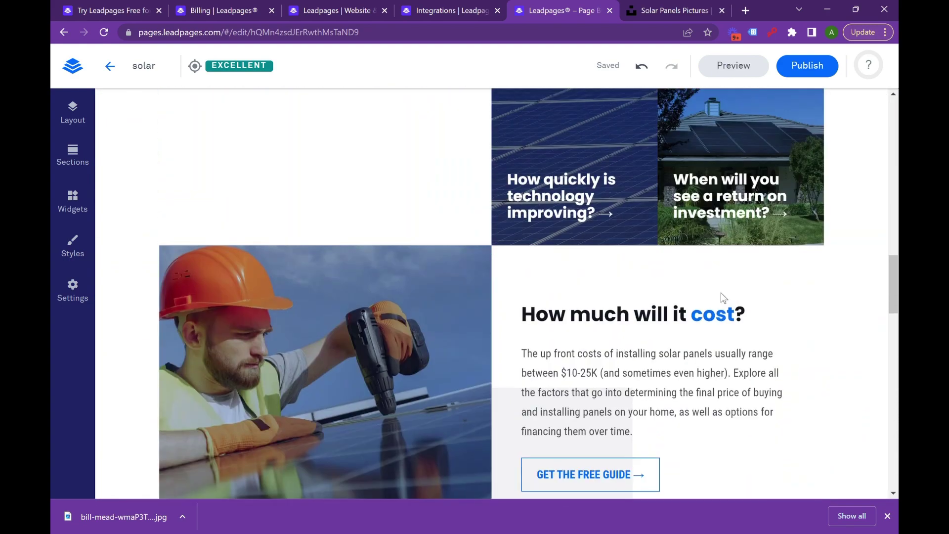
{"action": "scroll", "coordinate": [720, 292], "scroll_direction": "up", "scroll_amount": 10}
{"action": "scroll", "coordinate": [499, 290], "scroll_direction": "down", "scroll_amount": 3}
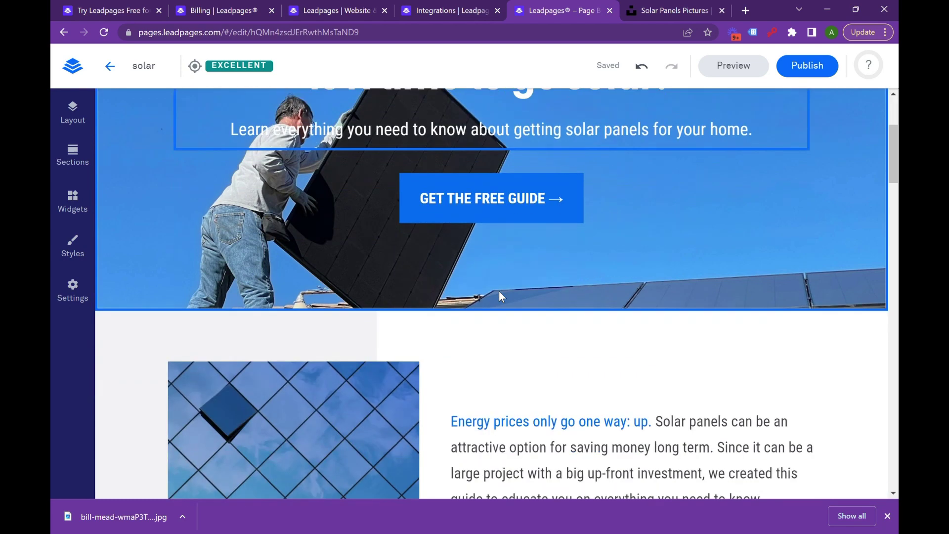
{"action": "scroll", "coordinate": [628, 289], "scroll_direction": "up", "scroll_amount": 3}
{"action": "scroll", "coordinate": [452, 375], "scroll_direction": "down", "scroll_amount": 10}
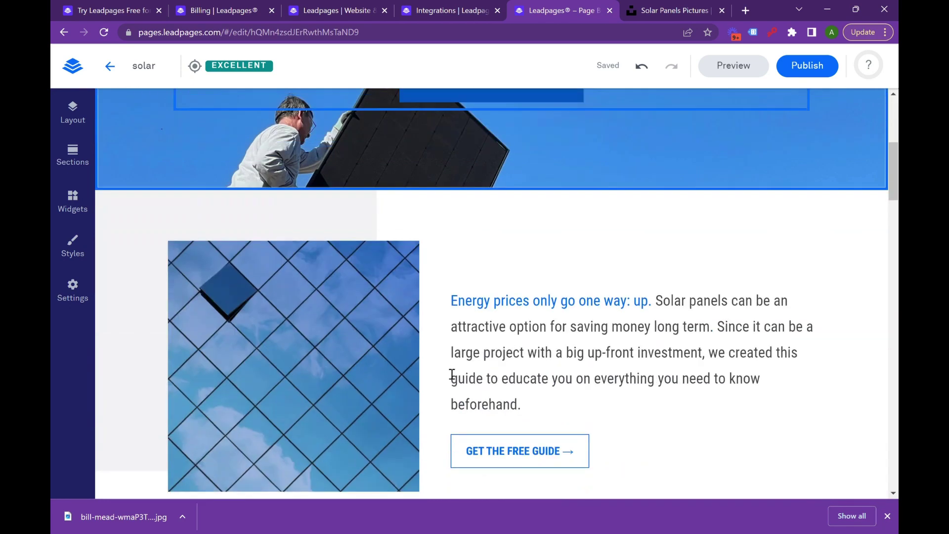
{"action": "scroll", "coordinate": [428, 367], "scroll_direction": "down", "scroll_amount": 7}
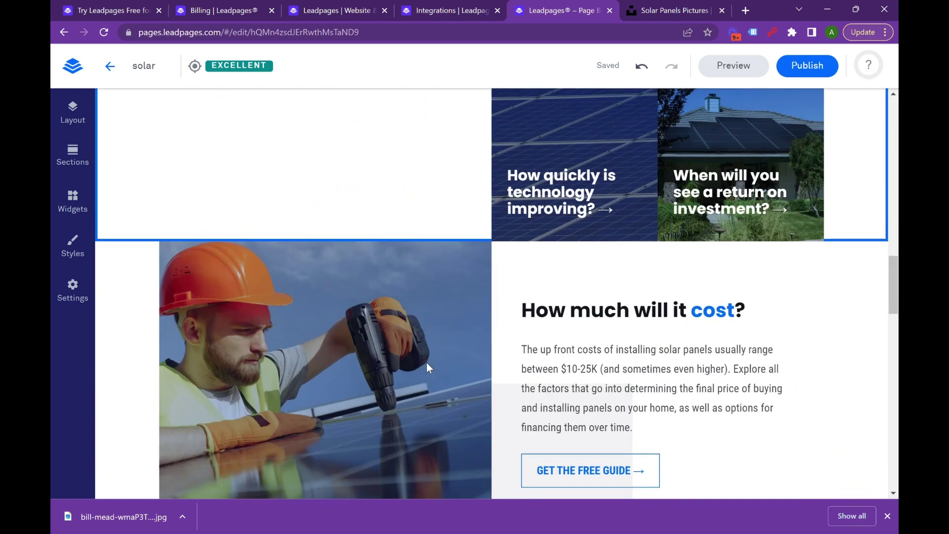
{"action": "scroll", "coordinate": [697, 280], "scroll_direction": "up", "scroll_amount": 1}
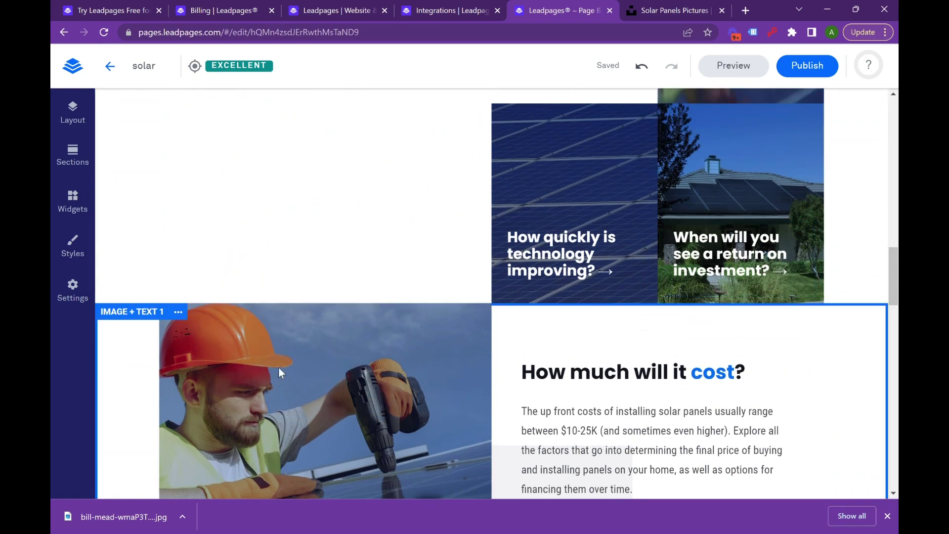
{"action": "scroll", "coordinate": [337, 327], "scroll_direction": "down", "scroll_amount": 5}
{"action": "scroll", "coordinate": [472, 284], "scroll_direction": "down", "scroll_amount": 7}
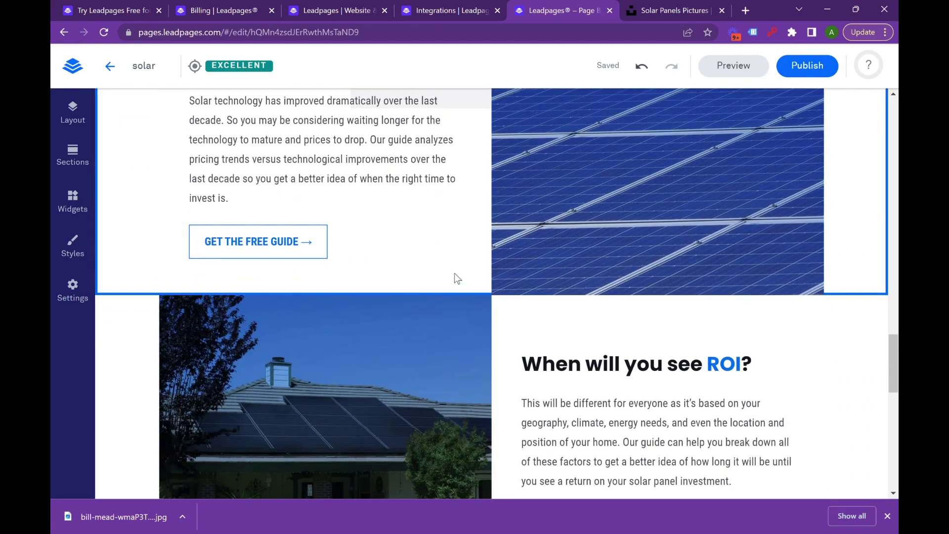
{"action": "scroll", "coordinate": [454, 273], "scroll_direction": "down", "scroll_amount": 10}
{"action": "scroll", "coordinate": [459, 266], "scroll_direction": "up", "scroll_amount": 12}
{"action": "scroll", "coordinate": [458, 270], "scroll_direction": "up", "scroll_amount": 15}
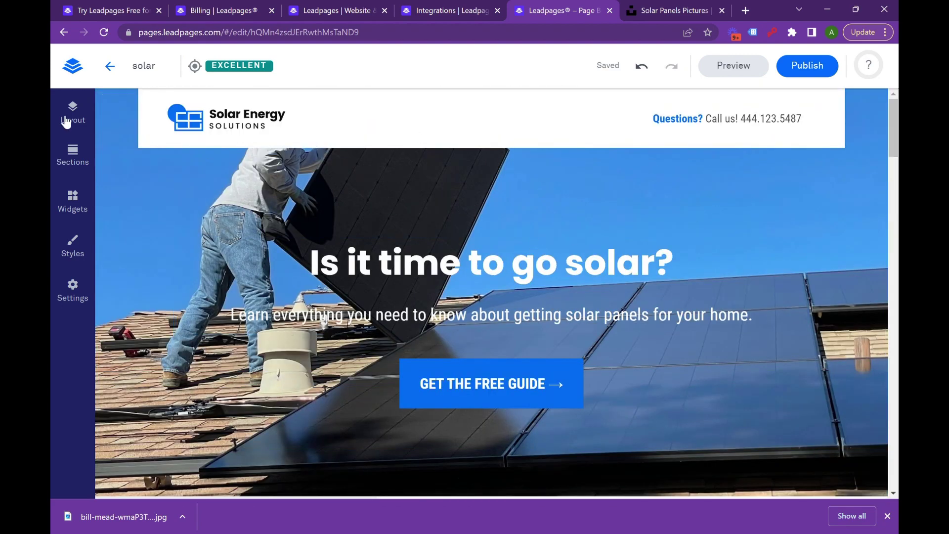
Set the page Background Color to custom orange F37F00 in Page Styles.
{"action": "left_click", "coordinate": [74, 293]}
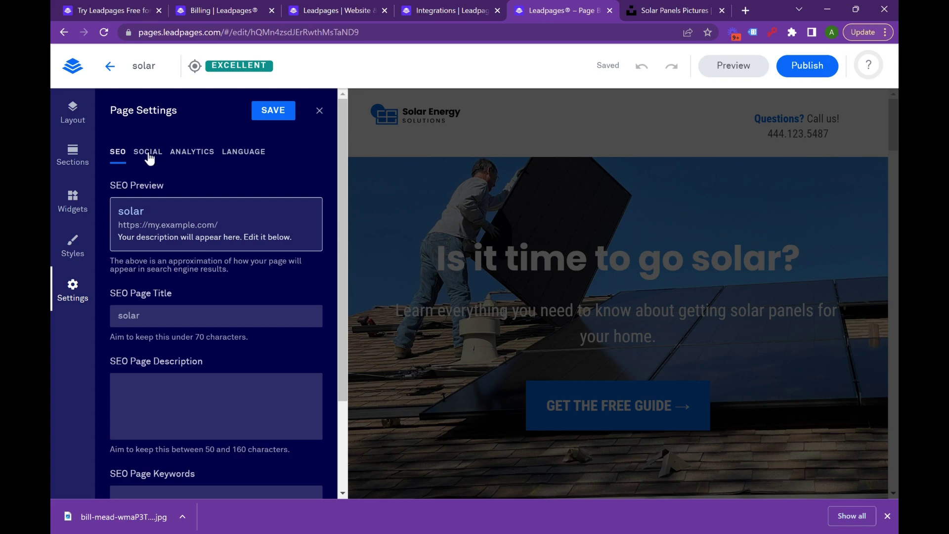
{"action": "left_click", "coordinate": [73, 243]}
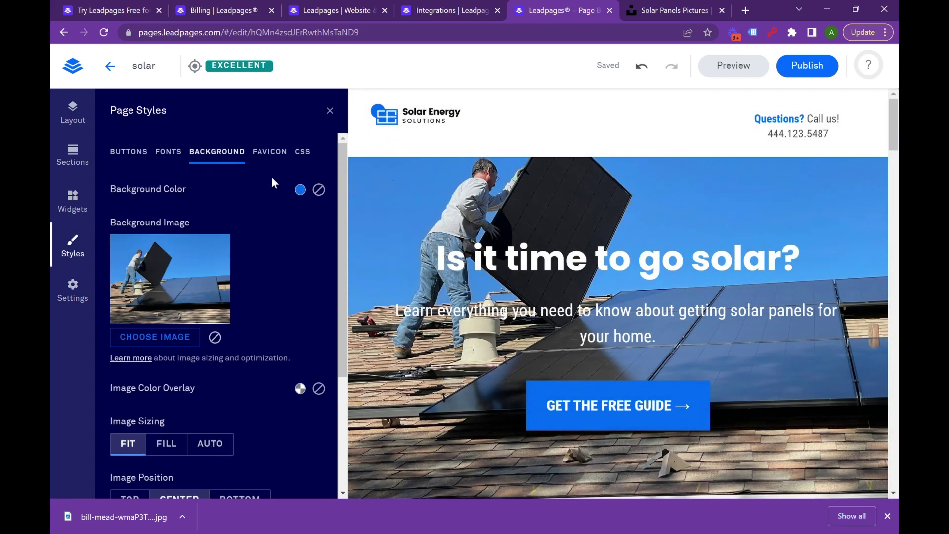
{"action": "left_click", "coordinate": [298, 190]}
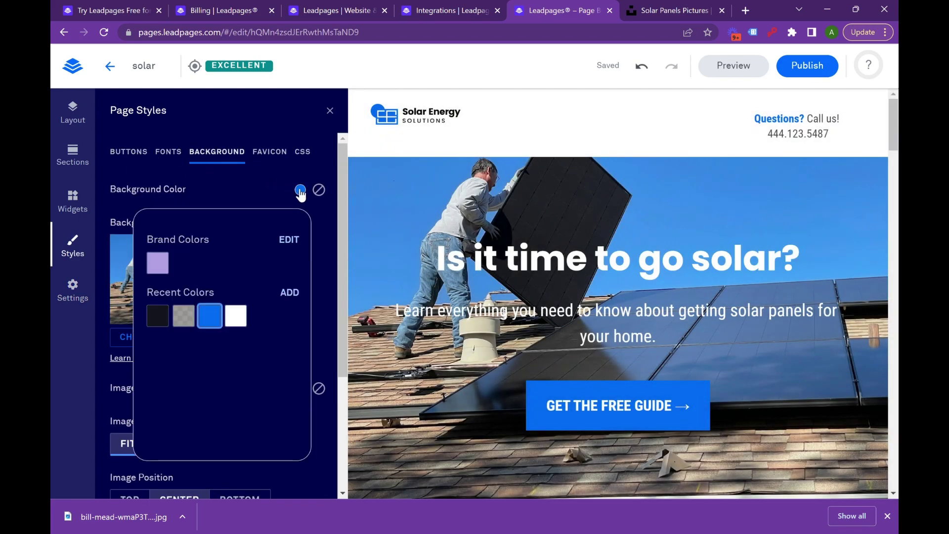
{"action": "left_click", "coordinate": [285, 292]}
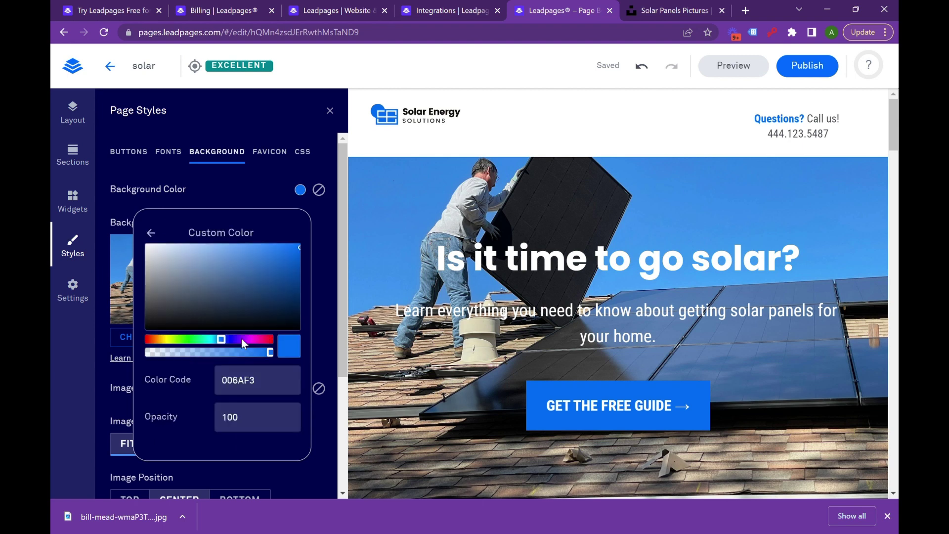
{"action": "left_click", "coordinate": [157, 339]}
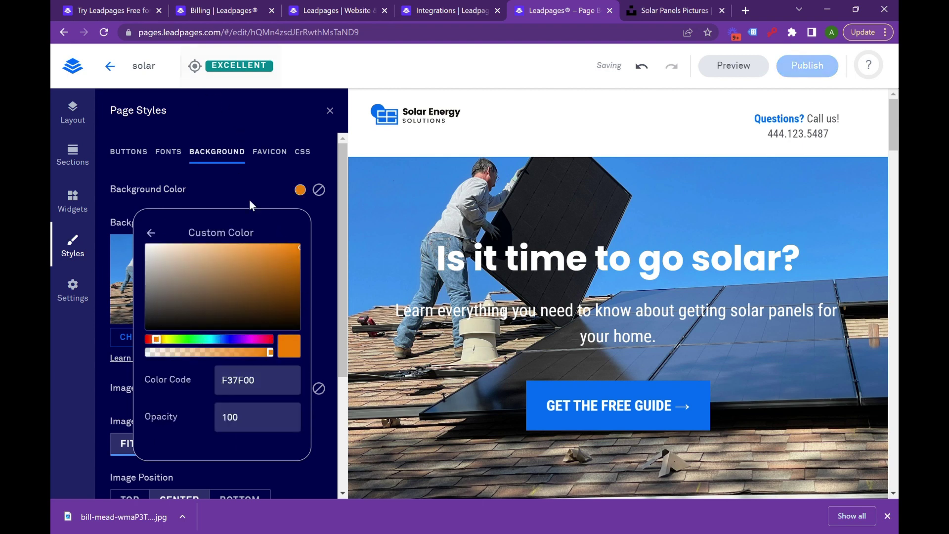
{"action": "left_click", "coordinate": [279, 183]}
{"action": "scroll", "coordinate": [272, 258], "scroll_direction": "down", "scroll_amount": 4}
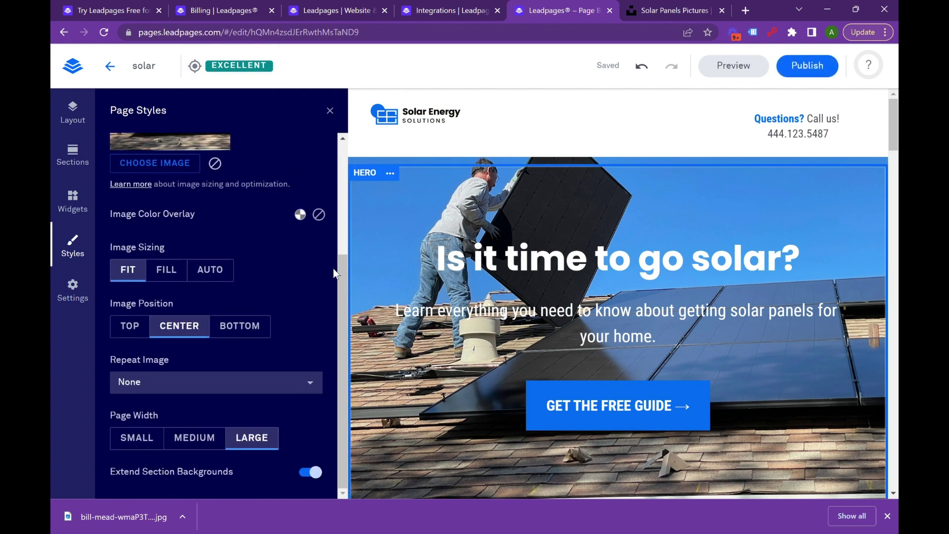
{"action": "scroll", "coordinate": [603, 280], "scroll_direction": "down", "scroll_amount": 5}
{"action": "scroll", "coordinate": [603, 280], "scroll_direction": "down", "scroll_amount": 8}
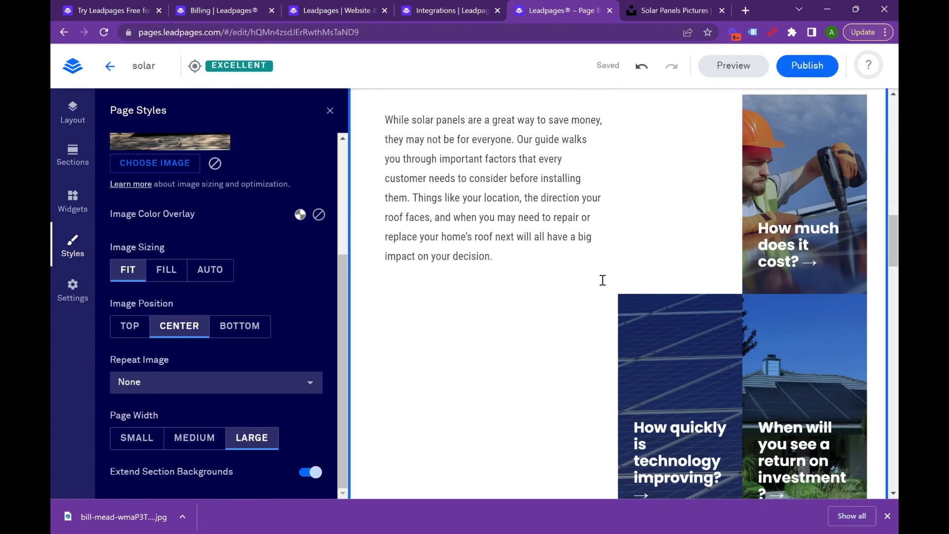
{"action": "scroll", "coordinate": [544, 267], "scroll_direction": "up", "scroll_amount": 15}
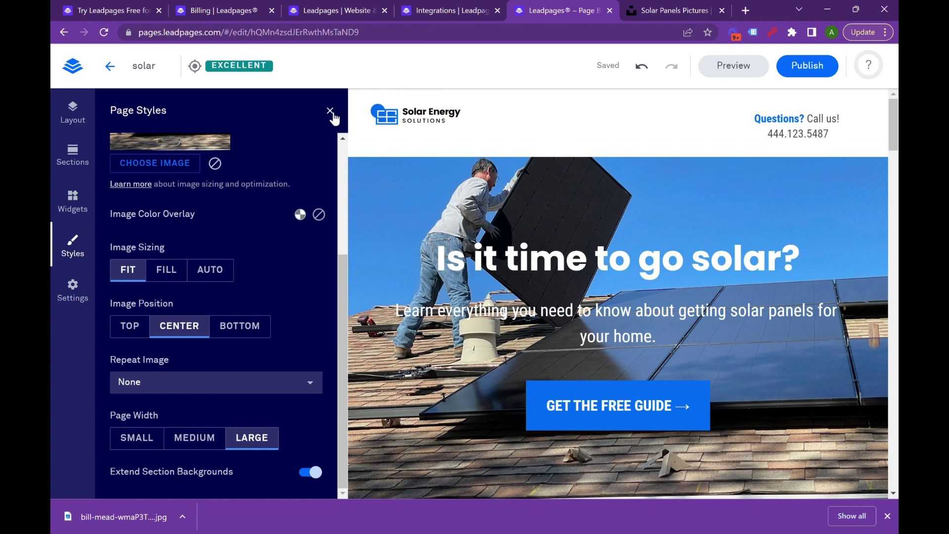
Change the page-wide Button Color to custom orange E7720C and save the style.
{"action": "left_click", "coordinate": [330, 111]}
{"action": "left_click", "coordinate": [494, 388]}
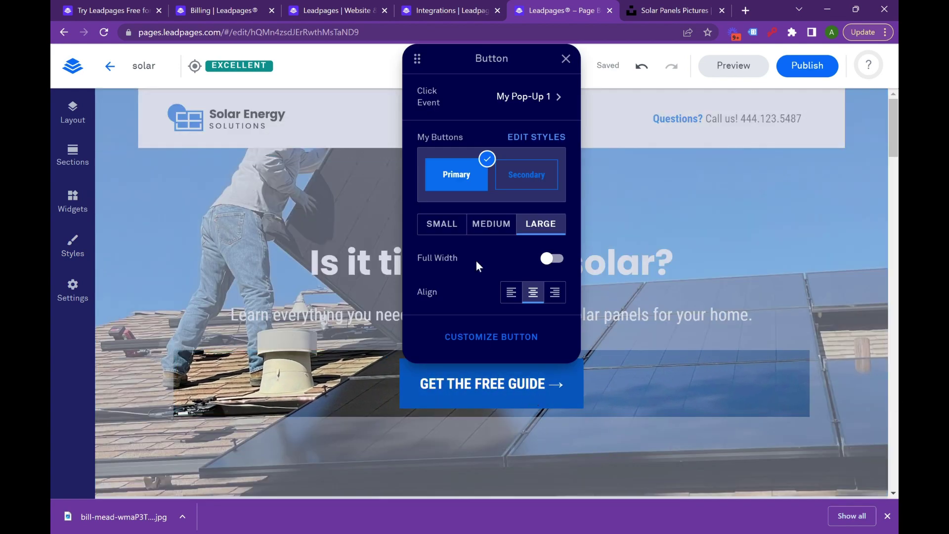
{"action": "left_click", "coordinate": [526, 137]}
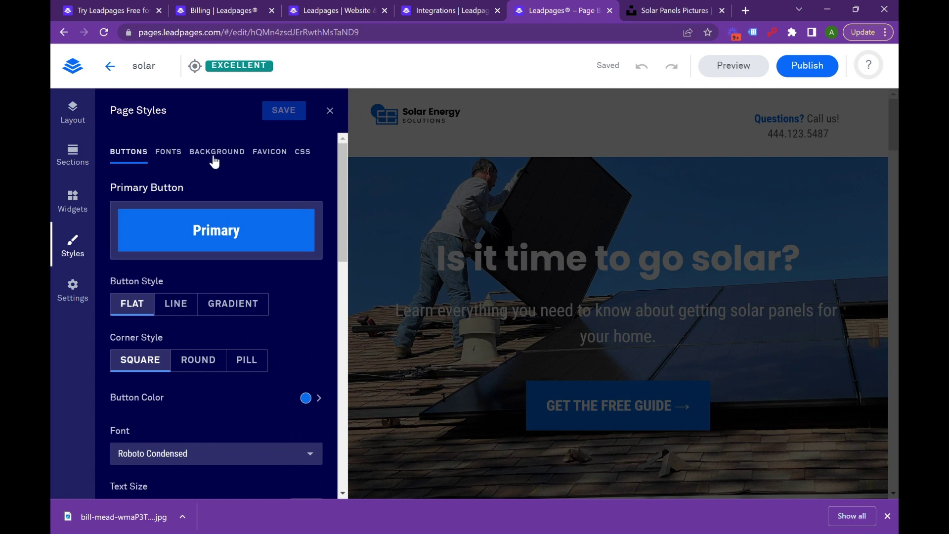
{"action": "scroll", "coordinate": [324, 356], "scroll_direction": "down", "scroll_amount": 1}
{"action": "left_click", "coordinate": [316, 346]}
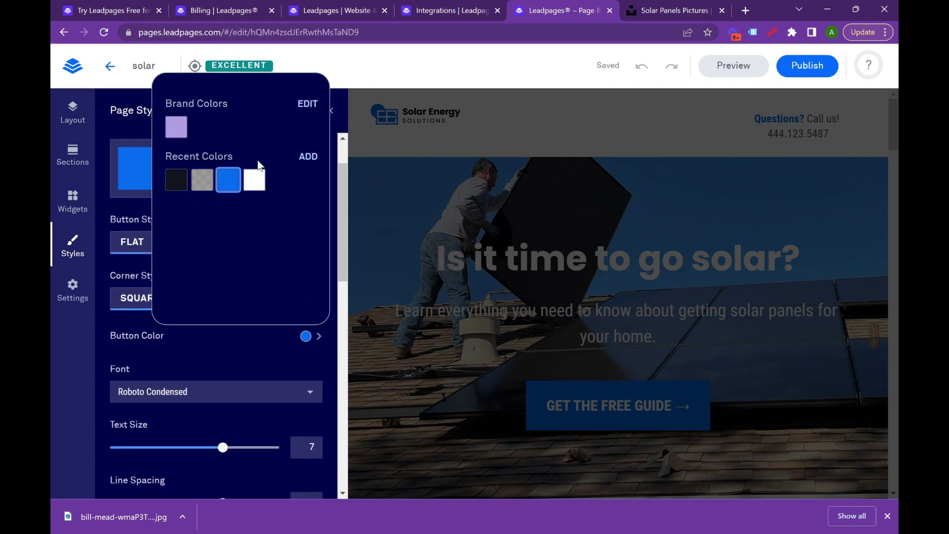
{"action": "left_click", "coordinate": [307, 157]}
{"action": "left_click", "coordinate": [174, 203]}
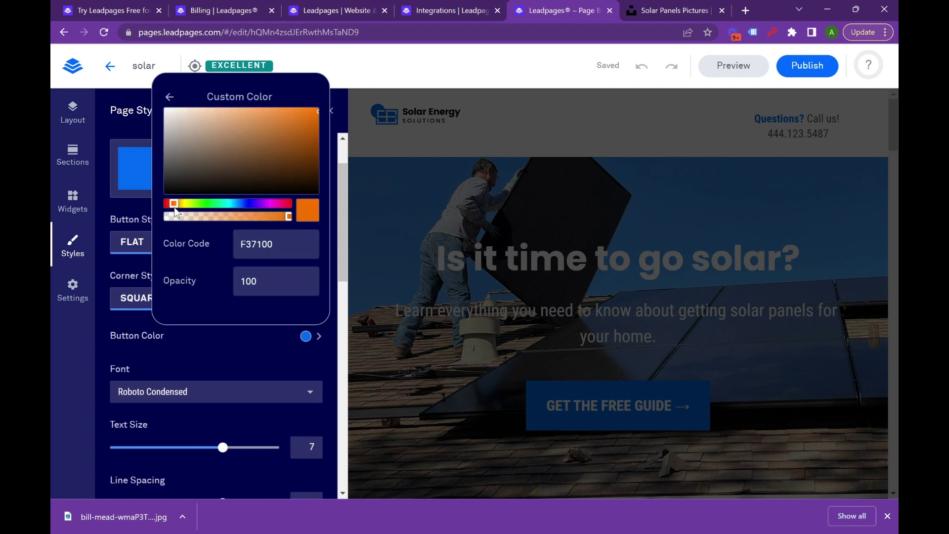
{"action": "left_click", "coordinate": [294, 113]}
{"action": "left_click", "coordinate": [310, 117]}
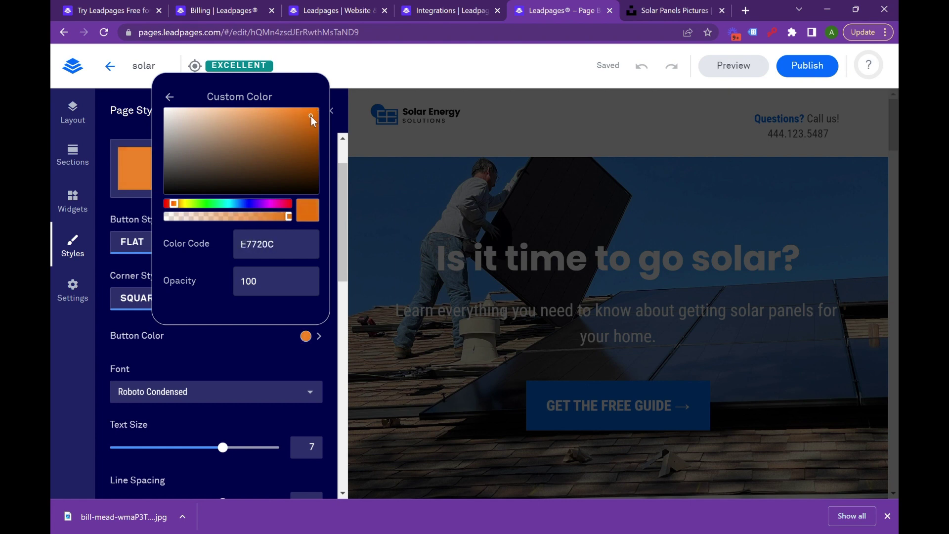
{"action": "left_click", "coordinate": [284, 376]}
{"action": "left_click", "coordinate": [299, 118]}
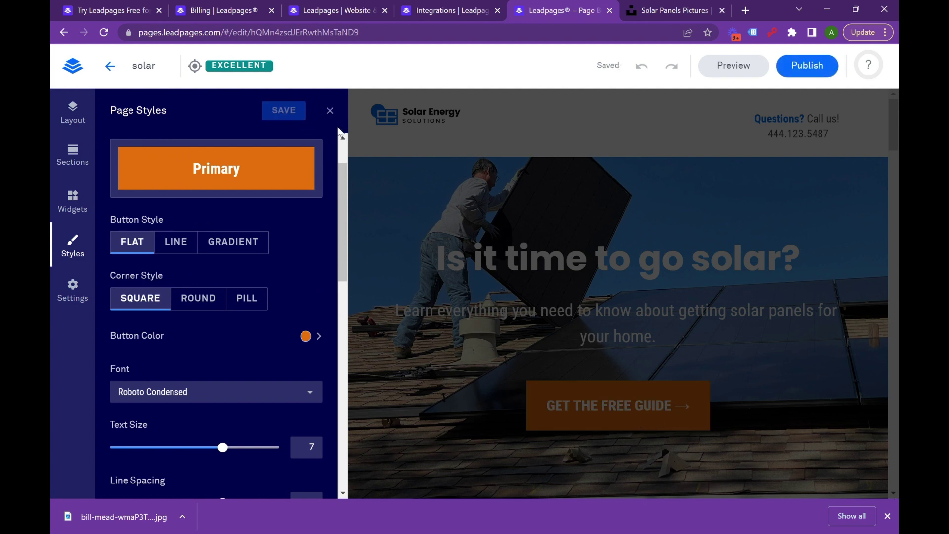
{"action": "left_click", "coordinate": [330, 110]}
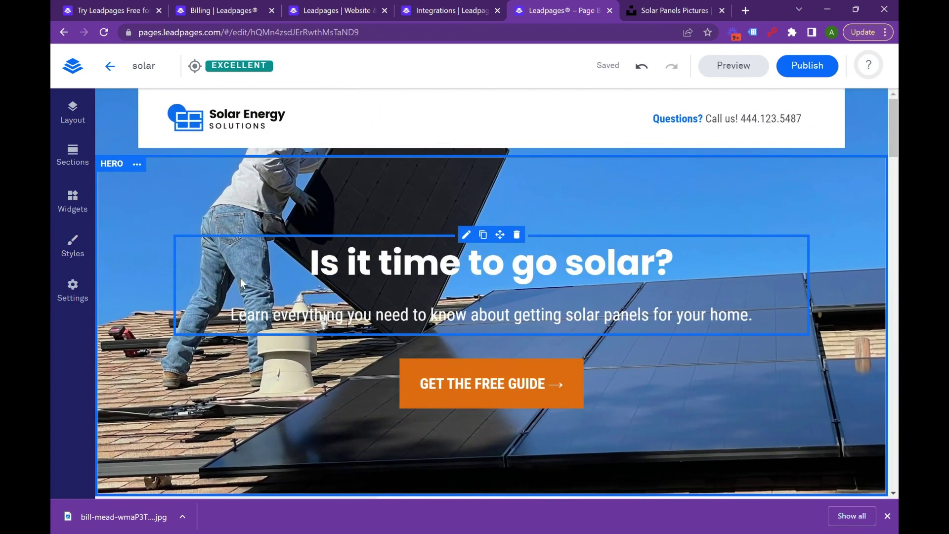
Select the hero headline and use Swap Headline to generate AI alternative headlines.
{"action": "scroll", "coordinate": [240, 278], "scroll_direction": "down", "scroll_amount": 5}
{"action": "scroll", "coordinate": [240, 278], "scroll_direction": "up", "scroll_amount": 5}
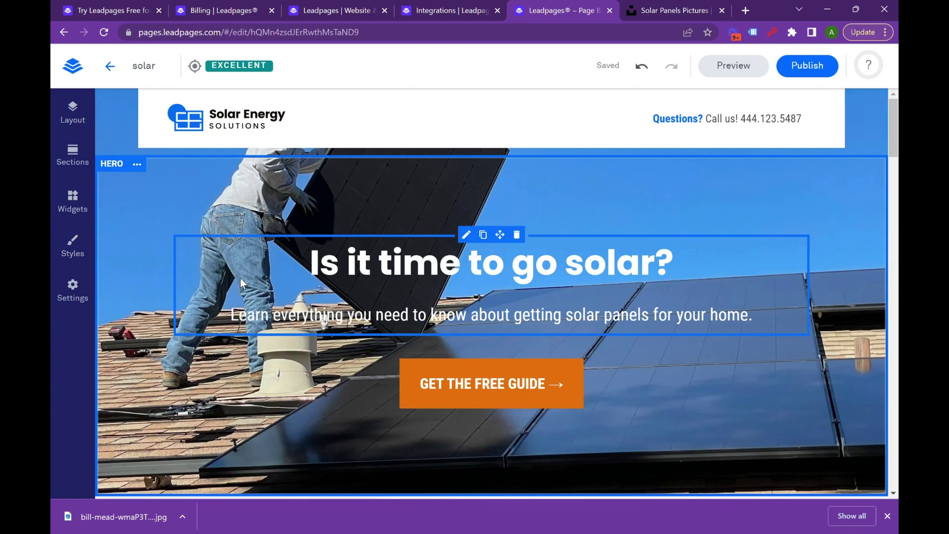
{"action": "double_click", "coordinate": [506, 276]}
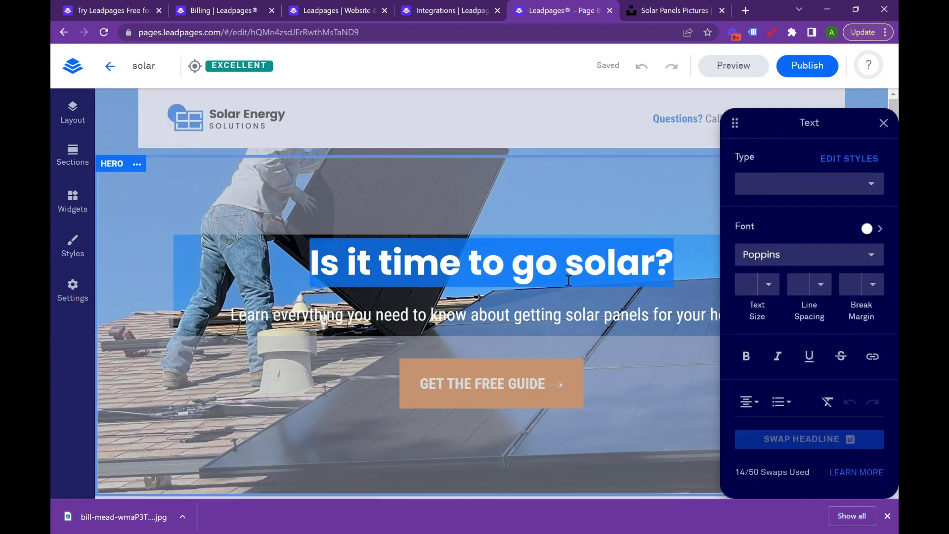
{"action": "left_click", "coordinate": [598, 326]}
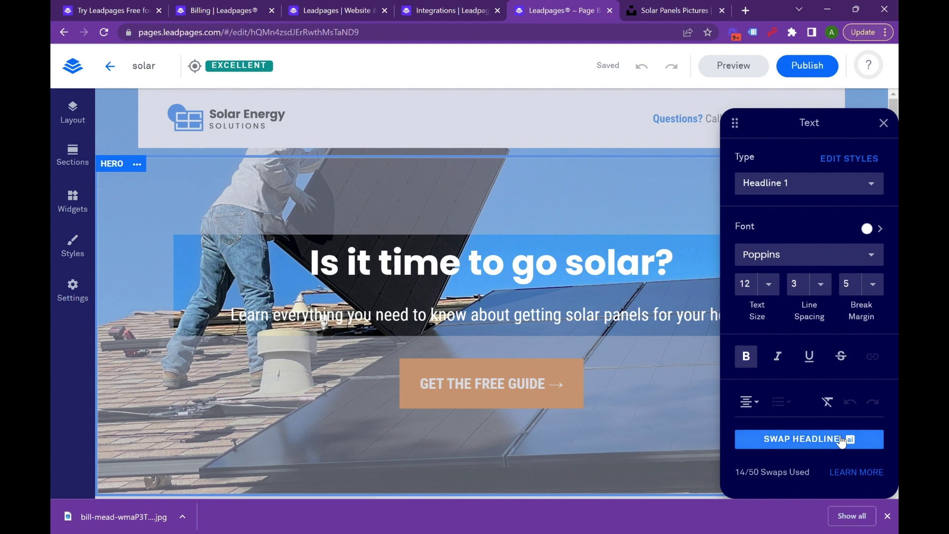
{"action": "left_click", "coordinate": [888, 516]}
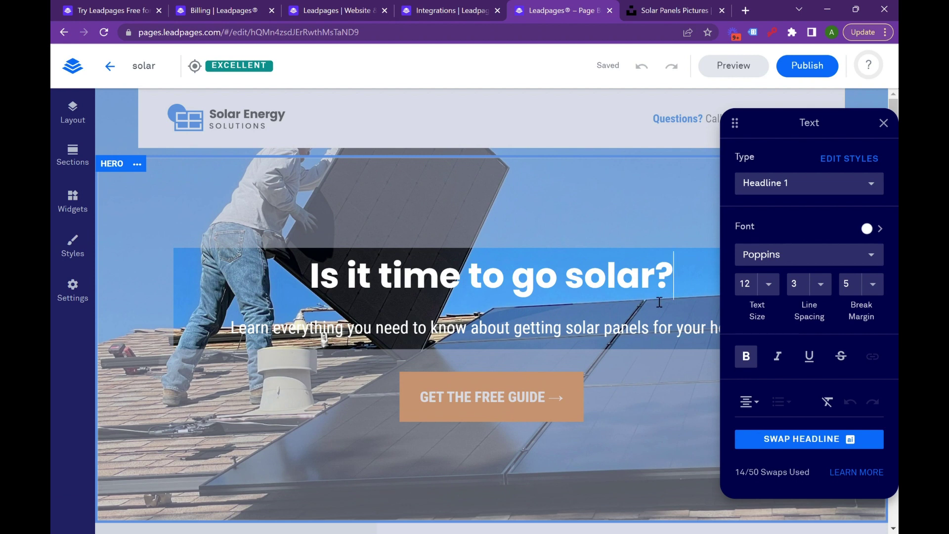
{"action": "left_click_drag", "start_coordinate": [673, 285], "coordinate": [309, 277]}
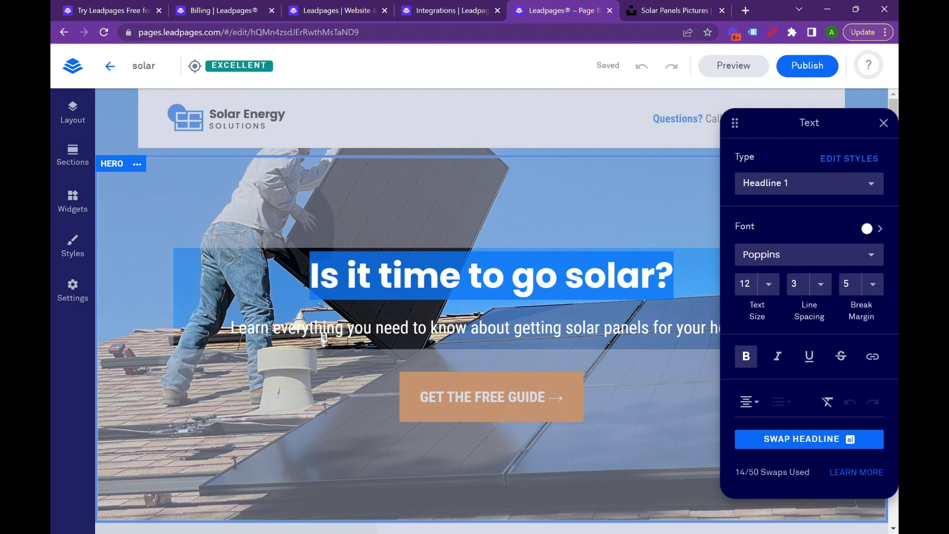
{"action": "left_click", "coordinate": [832, 445]}
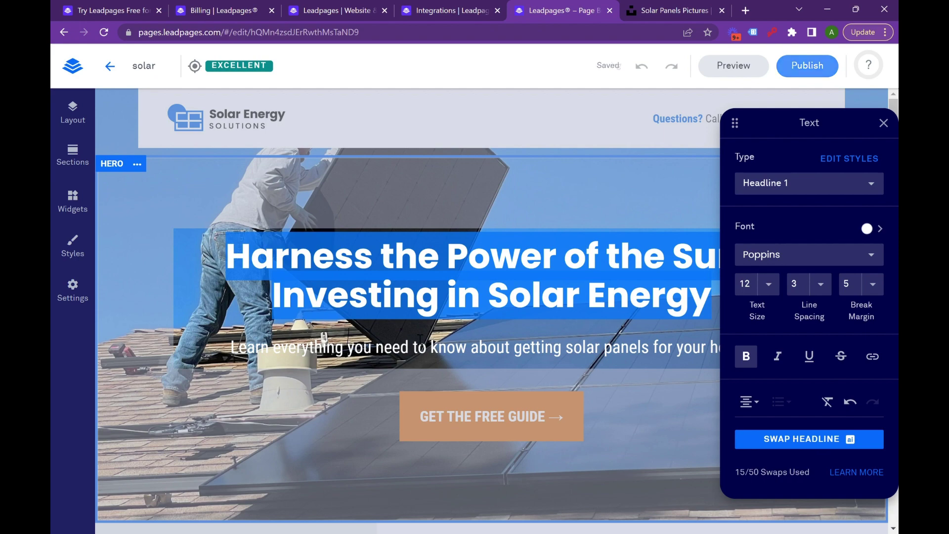
{"action": "left_click_drag", "start_coordinate": [847, 127], "coordinate": [175, 174]}
{"action": "left_click", "coordinate": [844, 481]}
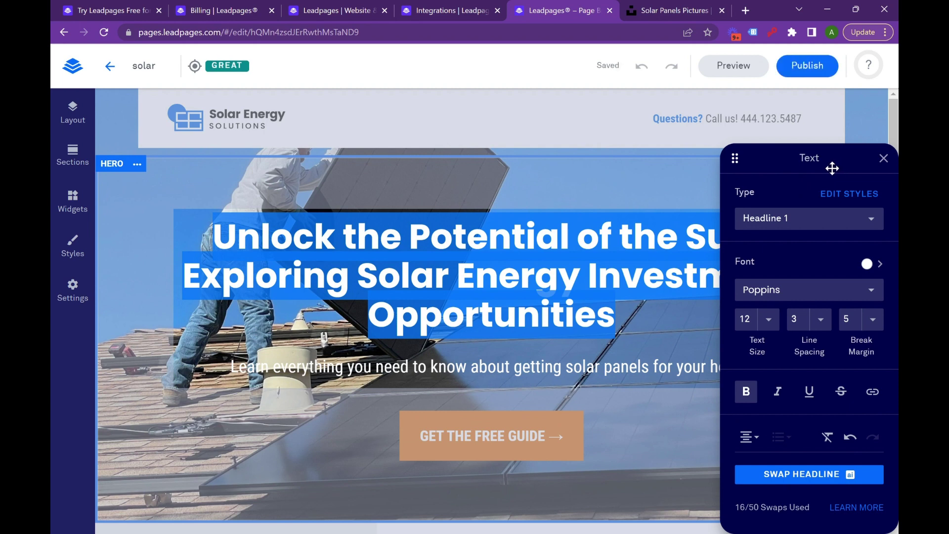
Try several alternative hero headlines with Swap Headline.
{"action": "mouse_move", "coordinate": [832, 169]}
{"action": "left_mouse_down"}
{"action": "mouse_move", "coordinate": [837, 131]}
{"action": "mouse_move", "coordinate": [847, 129]}
{"action": "mouse_move", "coordinate": [801, 157]}
{"action": "mouse_move", "coordinate": [710, 171]}
{"action": "mouse_move", "coordinate": [843, 171]}
{"action": "left_mouse_up"}
{"action": "left_click", "coordinate": [860, 476]}
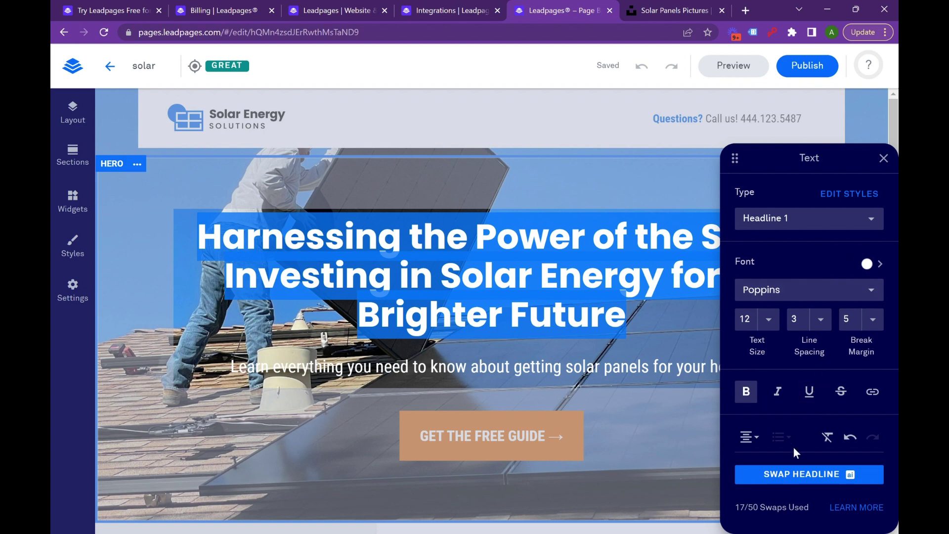
{"action": "left_click", "coordinate": [802, 474]}
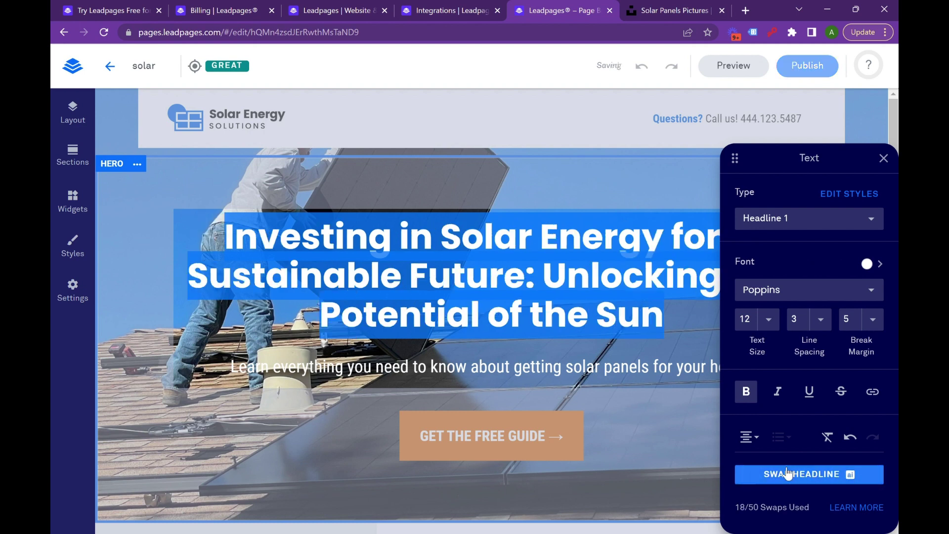
{"action": "left_click", "coordinate": [795, 474]}
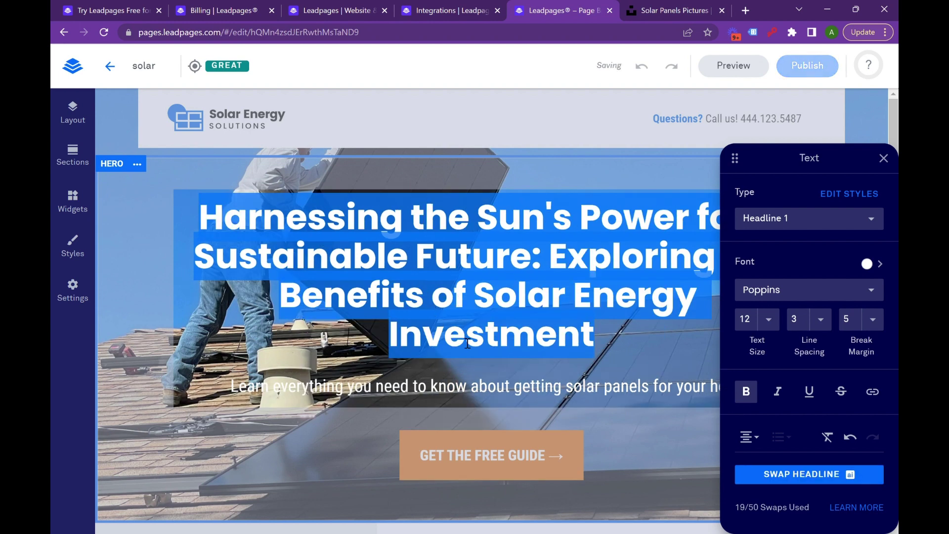
Trim the headline's opening words so it starts with 'Exploring', then close the text settings.
{"action": "left_click", "coordinate": [566, 269]}
{"action": "left_click_drag", "start_coordinate": [543, 262], "coordinate": [144, 214]}
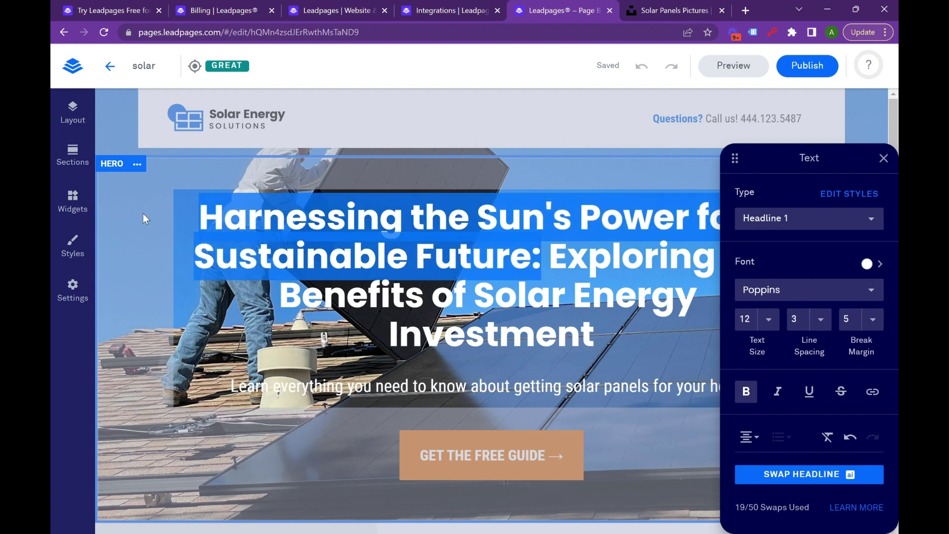
{"action": "key", "text": "BackSpace"}
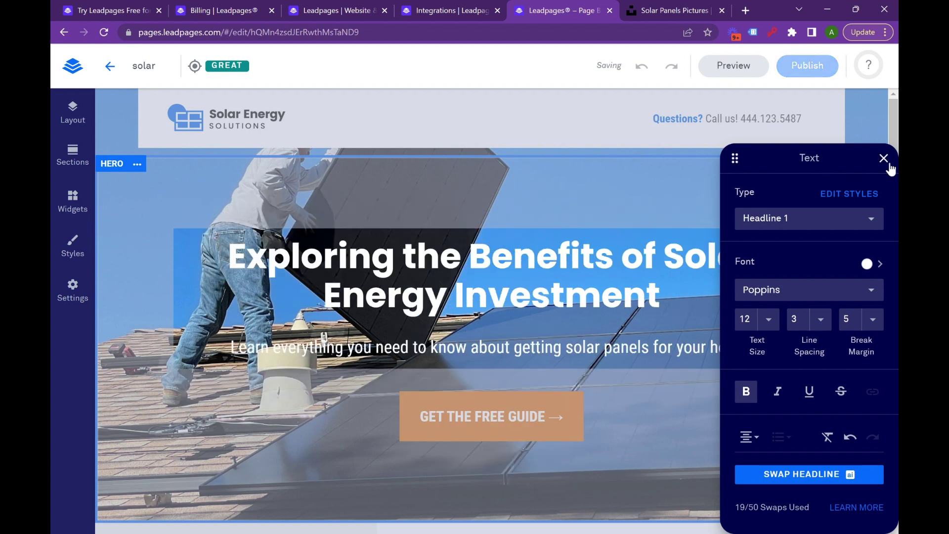
{"action": "left_click", "coordinate": [884, 159]}
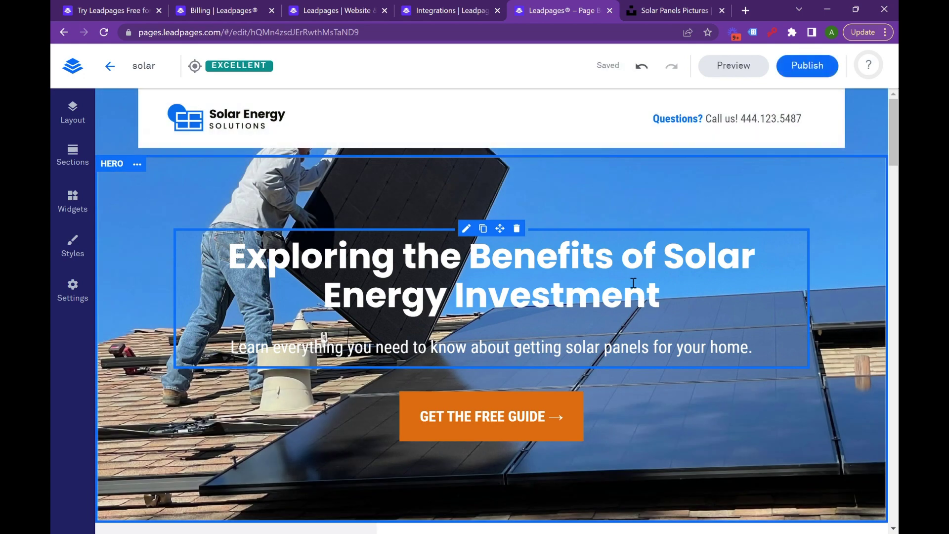
Scroll down through the solar page and back up to the hero section.
{"action": "scroll", "coordinate": [496, 189], "scroll_direction": "down", "scroll_amount": 8}
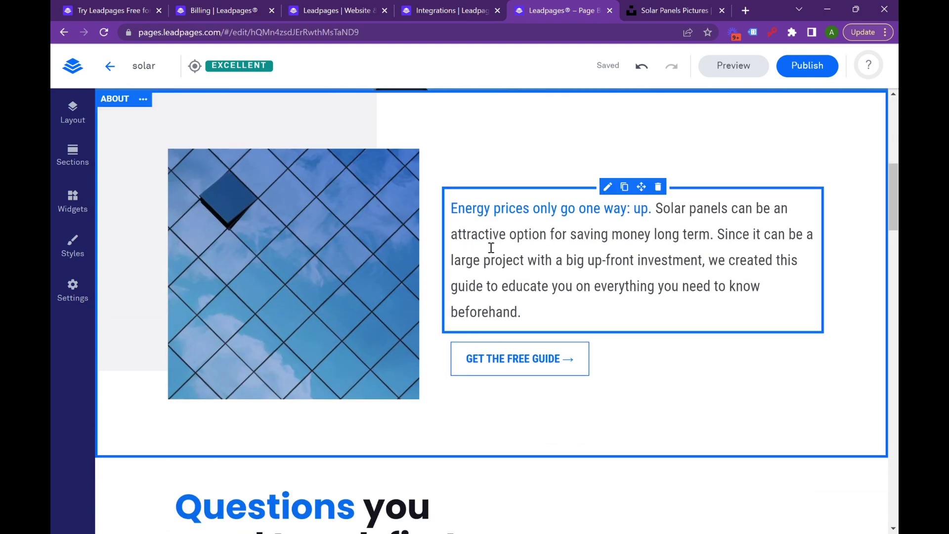
{"action": "scroll", "coordinate": [495, 250], "scroll_direction": "down", "scroll_amount": 9}
{"action": "scroll", "coordinate": [334, 245], "scroll_direction": "down", "scroll_amount": 12}
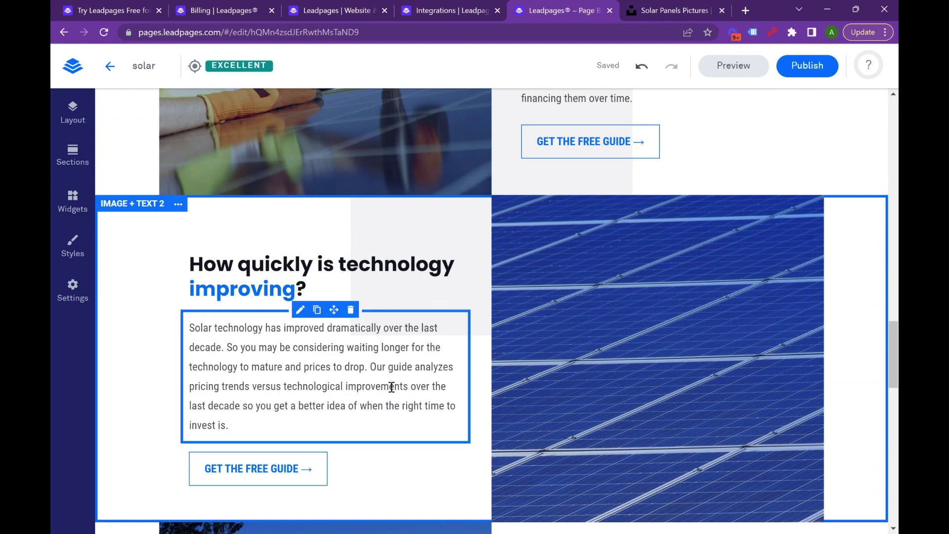
{"action": "scroll", "coordinate": [389, 387], "scroll_direction": "down", "scroll_amount": 10}
{"action": "scroll", "coordinate": [577, 314], "scroll_direction": "up", "scroll_amount": 16}
{"action": "scroll", "coordinate": [584, 317], "scroll_direction": "up", "scroll_amount": 20}
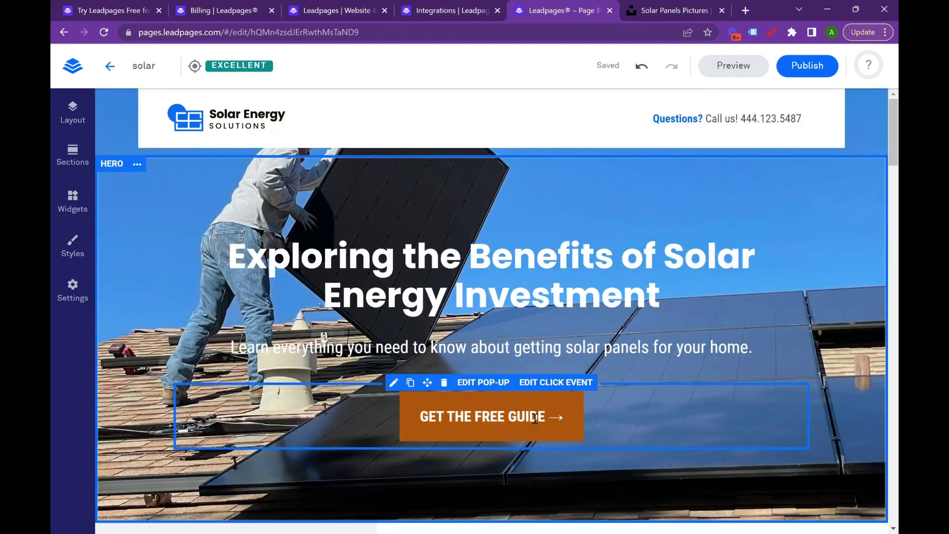
Open the free-guide pop-up's form fields and add First Name above Email.
{"action": "left_click", "coordinate": [480, 383]}
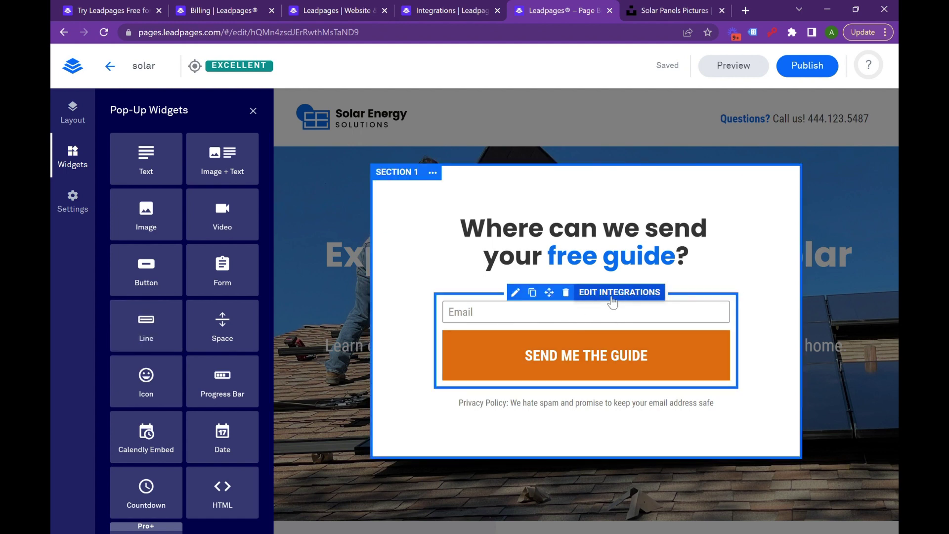
{"action": "left_click", "coordinate": [593, 293]}
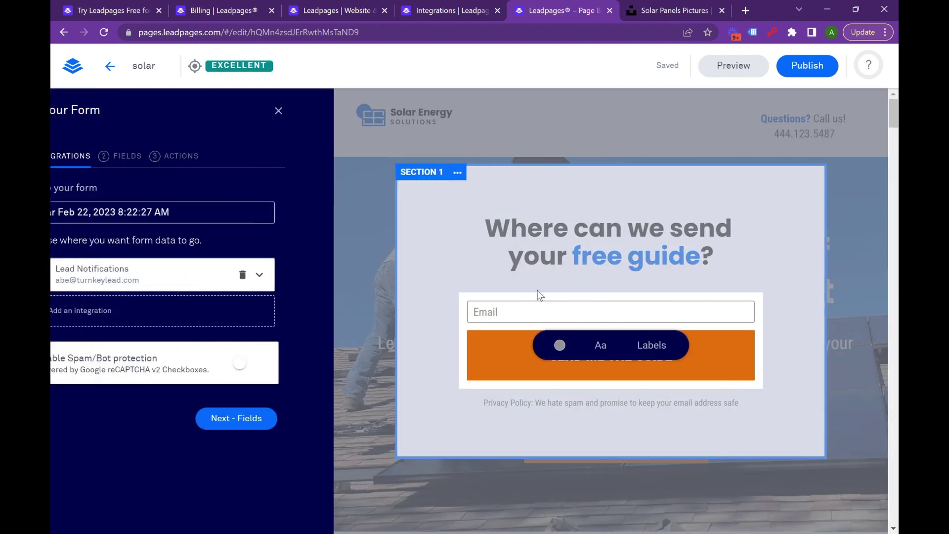
{"action": "left_click", "coordinate": [169, 156]}
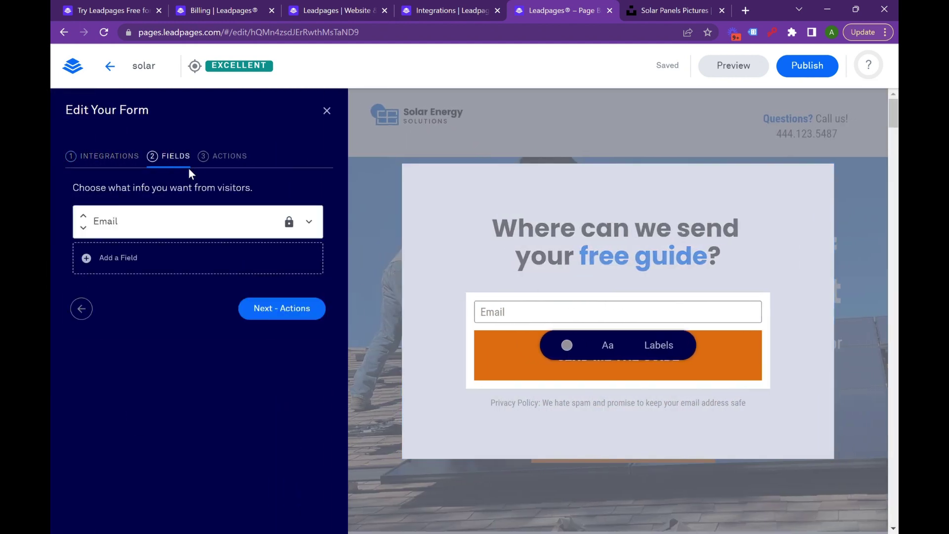
{"action": "left_click", "coordinate": [110, 255]}
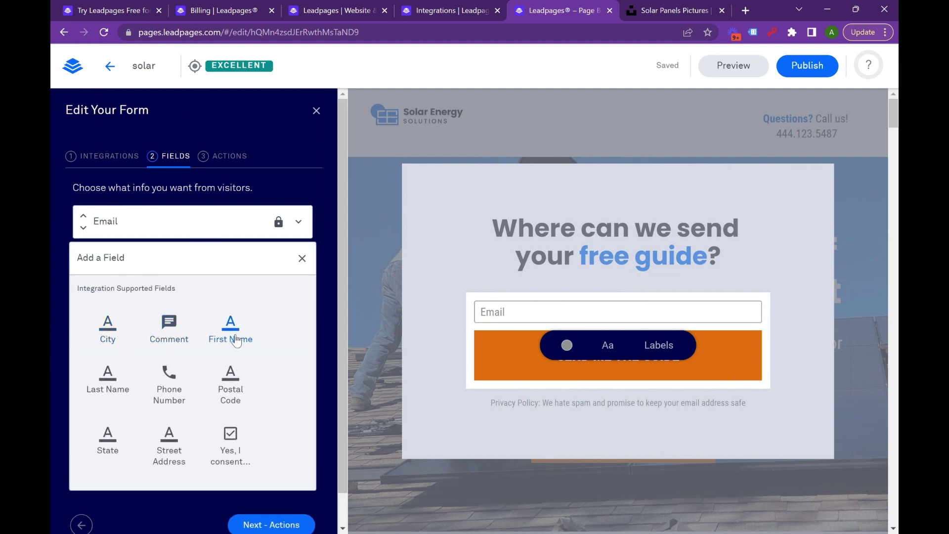
{"action": "left_click", "coordinate": [232, 338]}
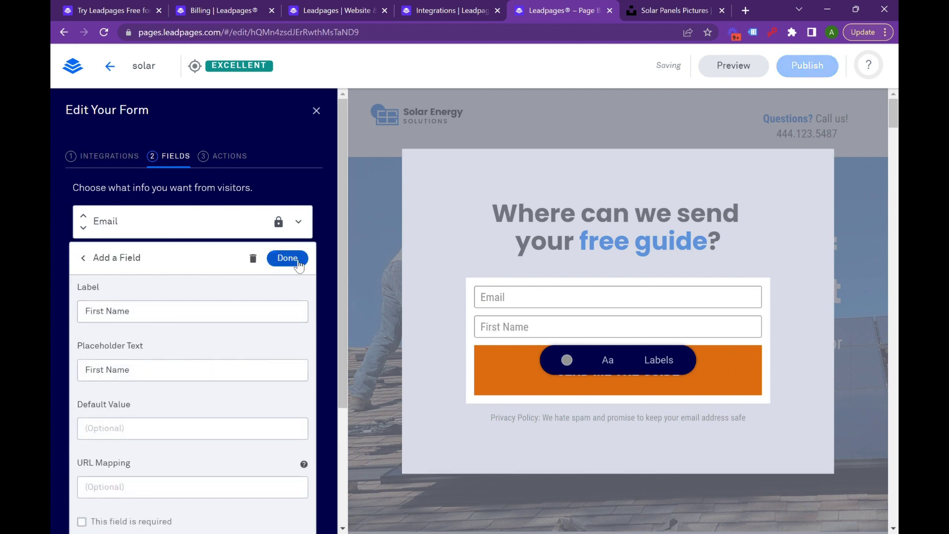
{"action": "left_click", "coordinate": [277, 257]}
{"action": "left_click", "coordinate": [84, 253]}
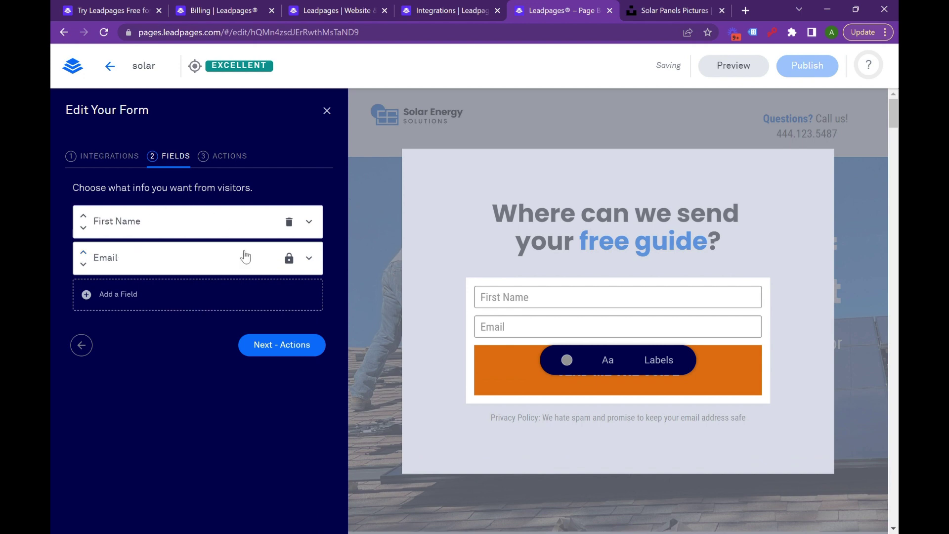
Add a Last Name field to the form and move it above Email.
{"action": "left_click", "coordinate": [196, 303]}
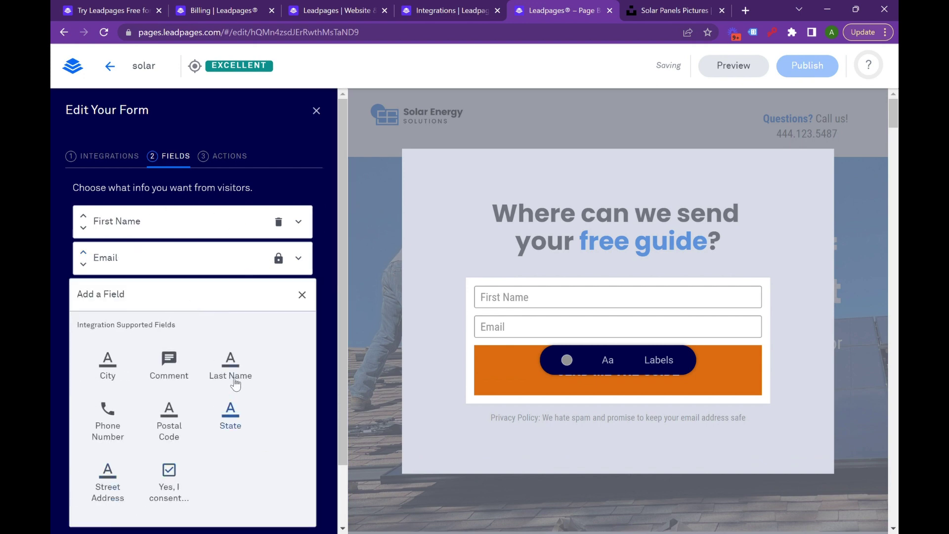
{"action": "left_click", "coordinate": [232, 379]}
{"action": "left_click", "coordinate": [287, 295]}
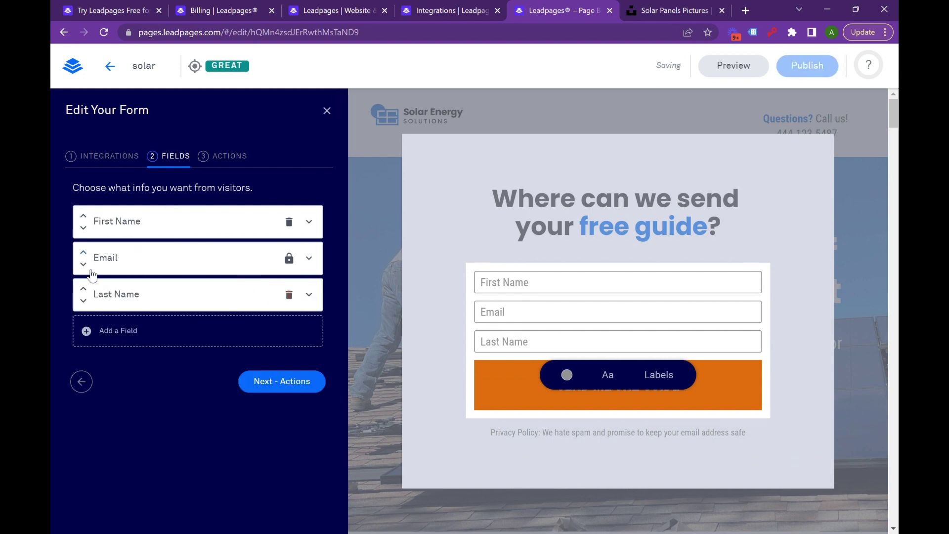
{"action": "left_click", "coordinate": [84, 288]}
Add a Phone Number field with country code selection disabled, then save the form.
{"action": "left_click", "coordinate": [134, 337]}
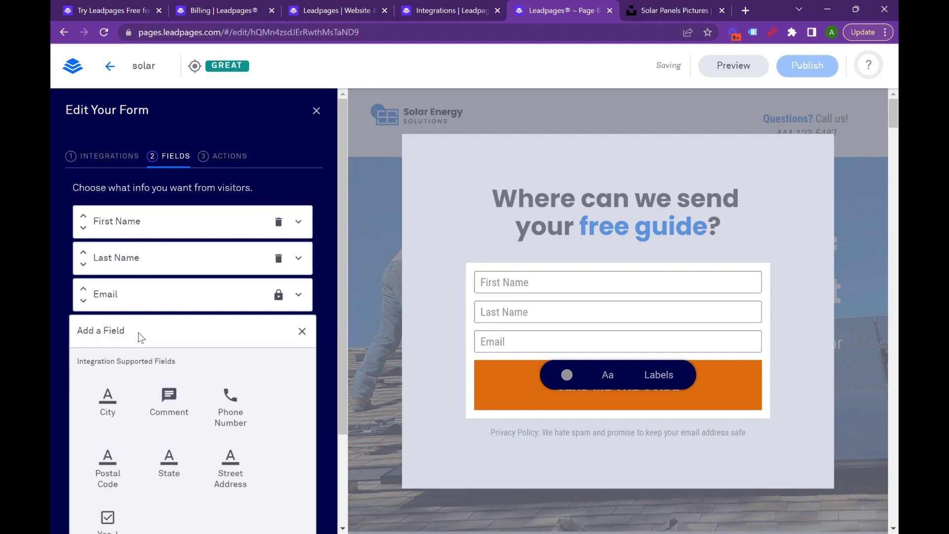
{"action": "left_click", "coordinate": [226, 400]}
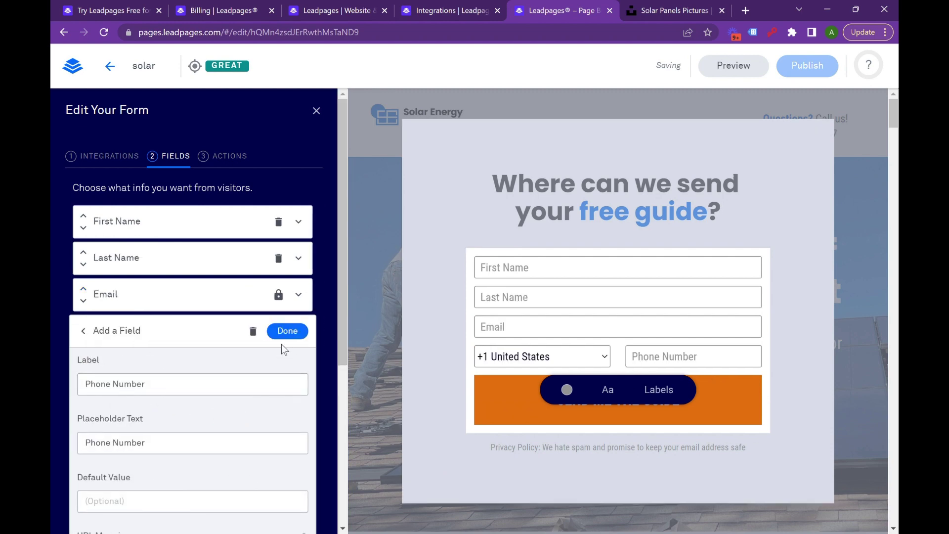
{"action": "scroll", "coordinate": [233, 340], "scroll_direction": "down", "scroll_amount": 5}
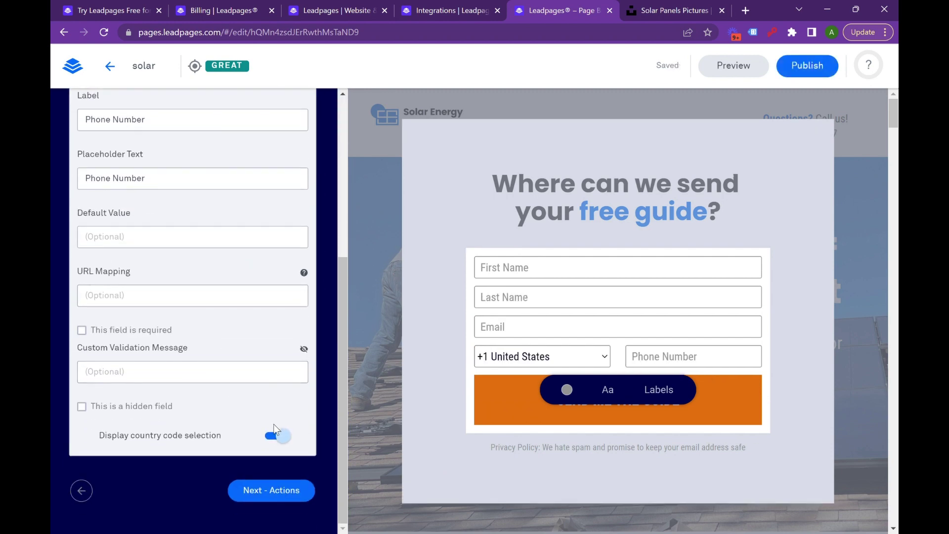
{"action": "left_click", "coordinate": [284, 437]}
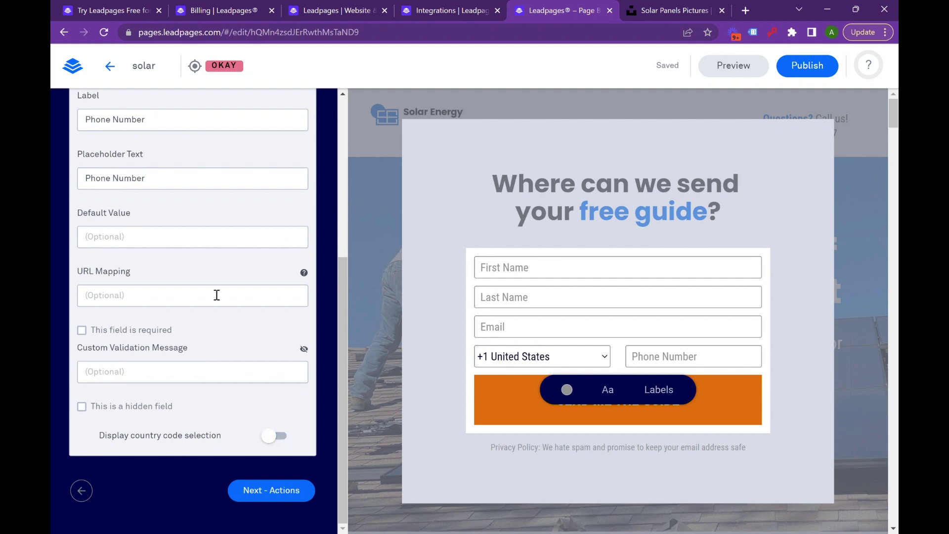
{"action": "scroll", "coordinate": [216, 275], "scroll_direction": "up", "scroll_amount": 5}
{"action": "left_click", "coordinate": [287, 331]}
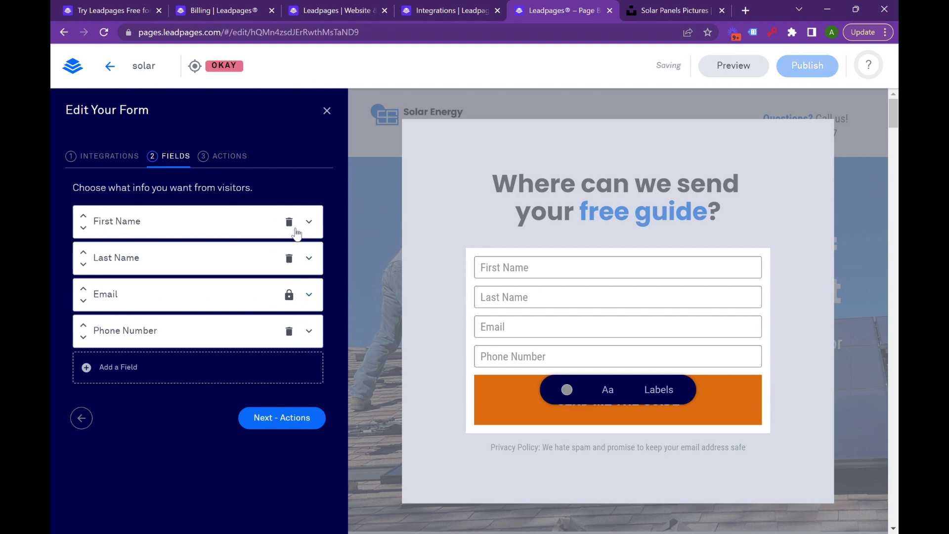
{"action": "left_click", "coordinate": [306, 424]}
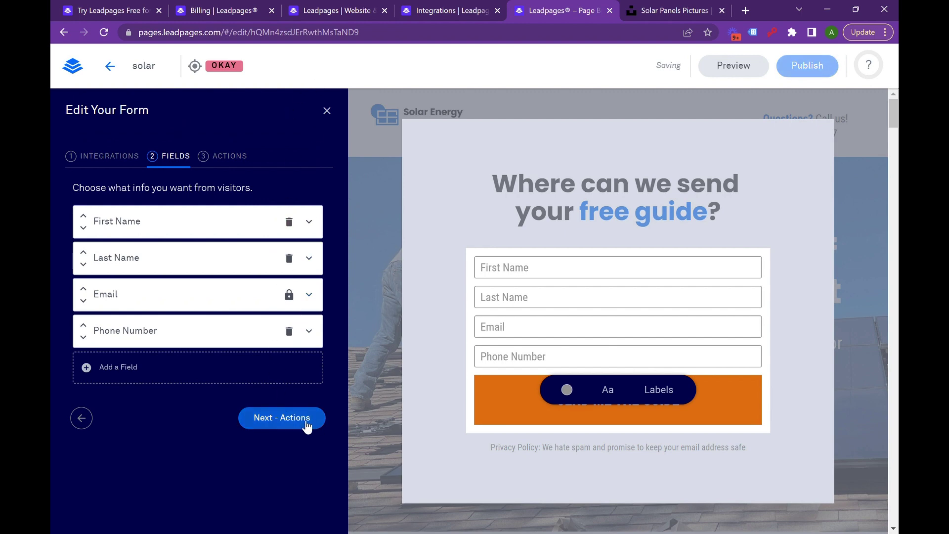
{"action": "left_click", "coordinate": [299, 427]}
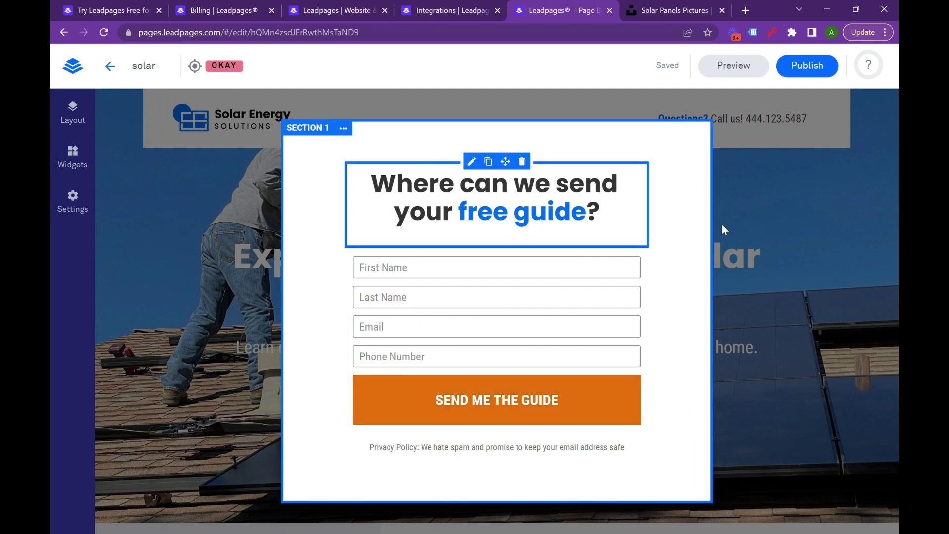
{"action": "left_click", "coordinate": [205, 280]}
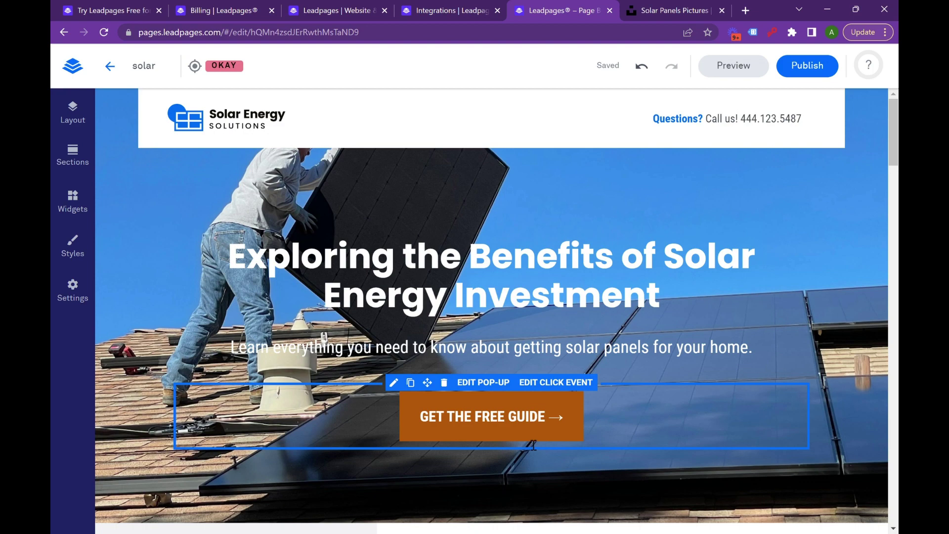
{"action": "scroll", "coordinate": [533, 445], "scroll_direction": "down", "scroll_amount": 4}
{"action": "double_click", "coordinate": [534, 233]}
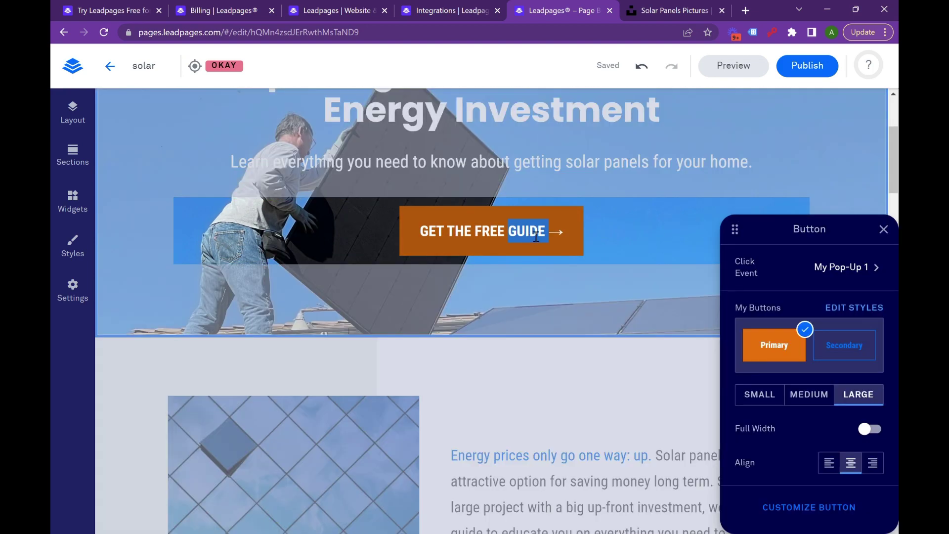
{"action": "left_click", "coordinate": [532, 236]}
{"action": "type", "text": "Get a f"}
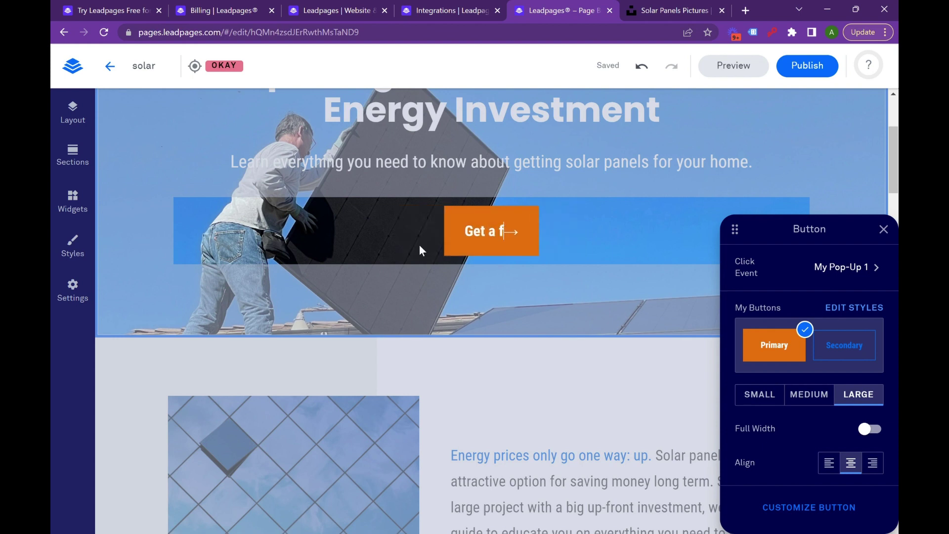
{"action": "type", "text": "ree quote"}
{"action": "key", "text": "BackSpace"}
{"action": "key", "text": "BackSpace"}
{"action": "key", "text": "BackSpace"}
{"action": "key", "text": "BackSpace"}
{"action": "key", "text": "BackSpace"}
{"action": "key", "text": "BackSpace"}
{"action": "key", "text": "BackSpace"}
{"action": "key", "text": "BackSpace"}
{"action": "key", "text": "BackSpace"}
{"action": "key", "text": "BackSpace"}
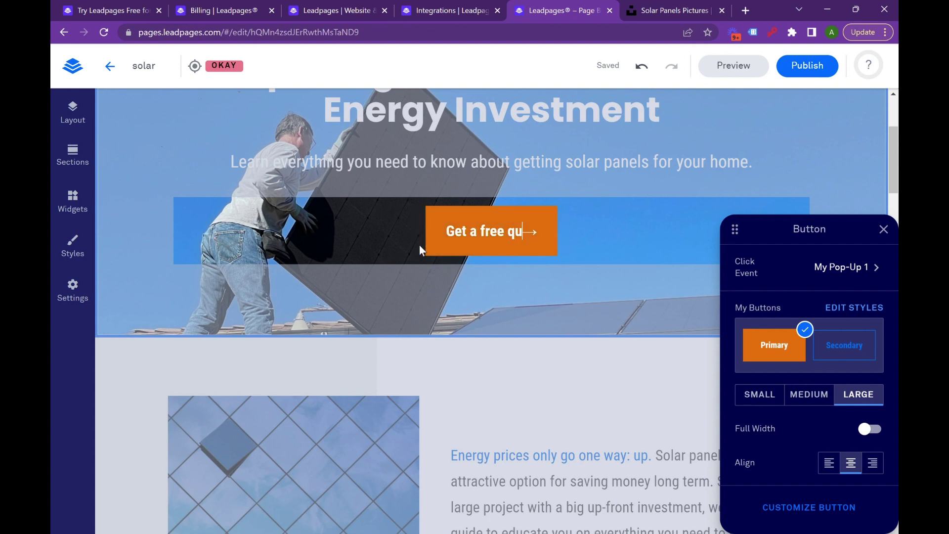
{"action": "type", "text": "Free Quote"}
{"action": "left_click", "coordinate": [437, 295]}
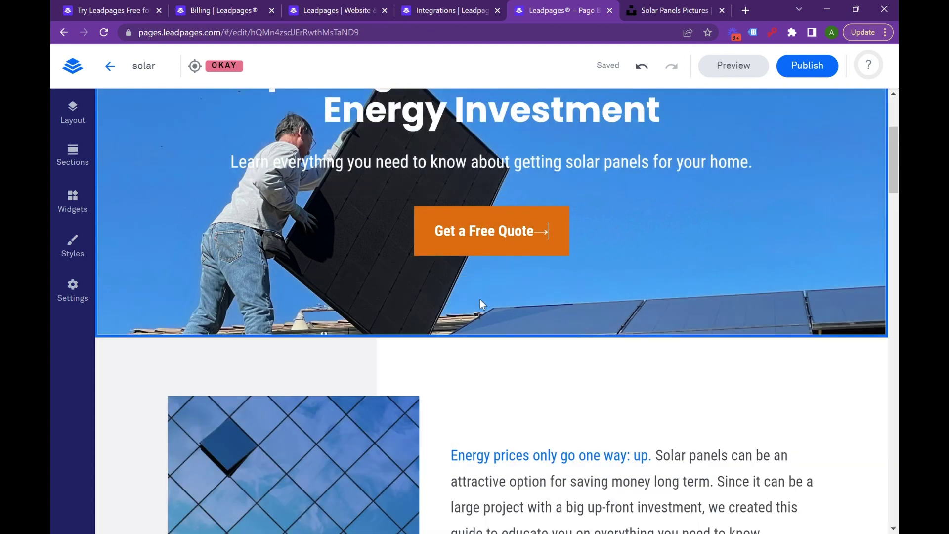
{"action": "scroll", "coordinate": [631, 186], "scroll_direction": "up", "scroll_amount": 4}
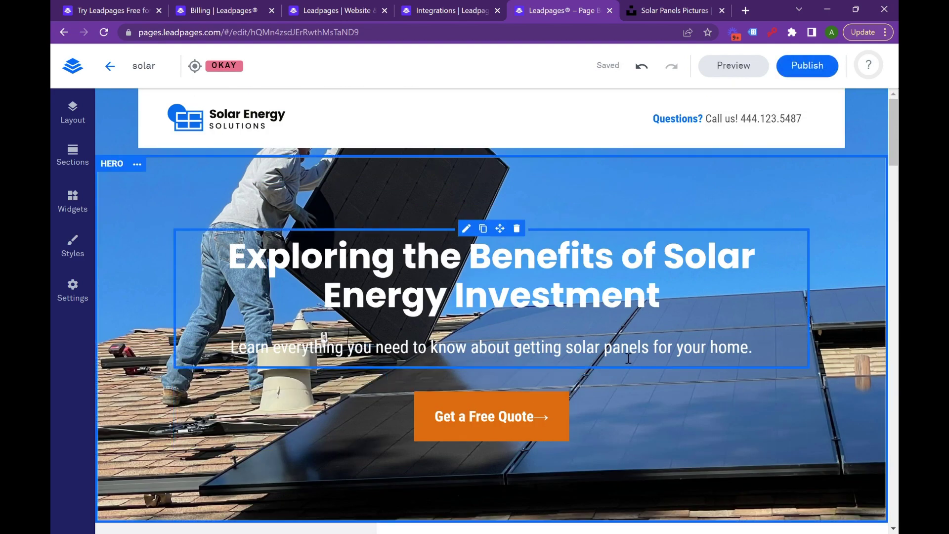
{"action": "scroll", "coordinate": [627, 358], "scroll_direction": "down", "scroll_amount": 6}
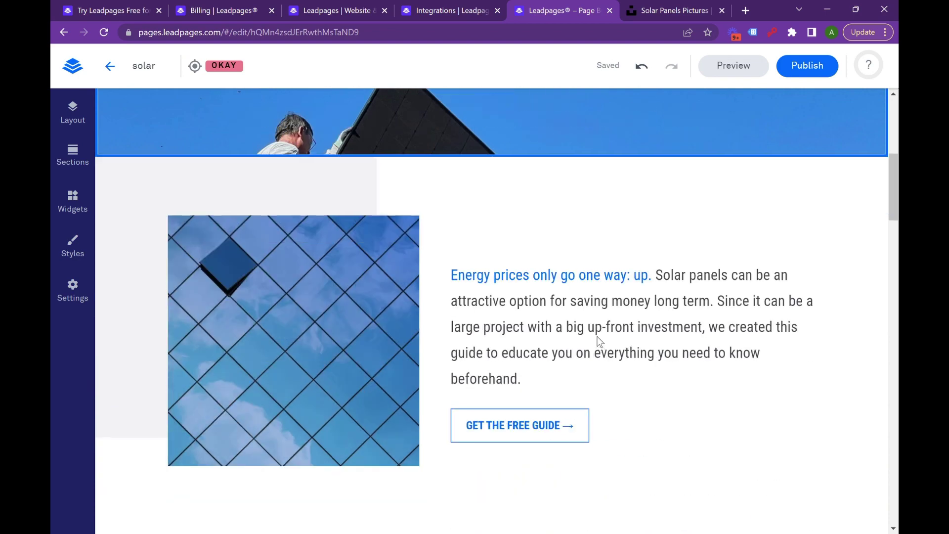
Open the quote button's pop-up and change its headline to 'Get a free quote'.
{"action": "scroll", "coordinate": [597, 336], "scroll_direction": "up", "scroll_amount": 5}
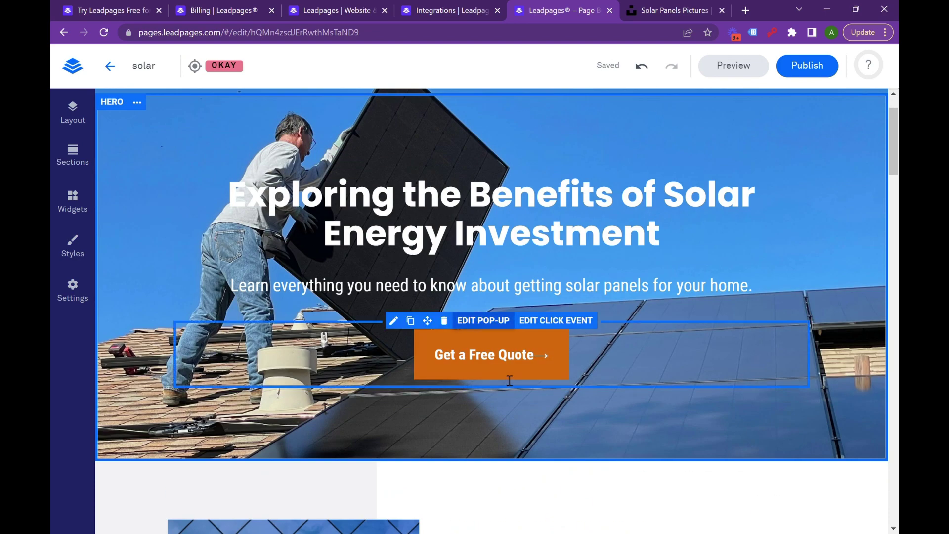
{"action": "left_click", "coordinate": [499, 321]}
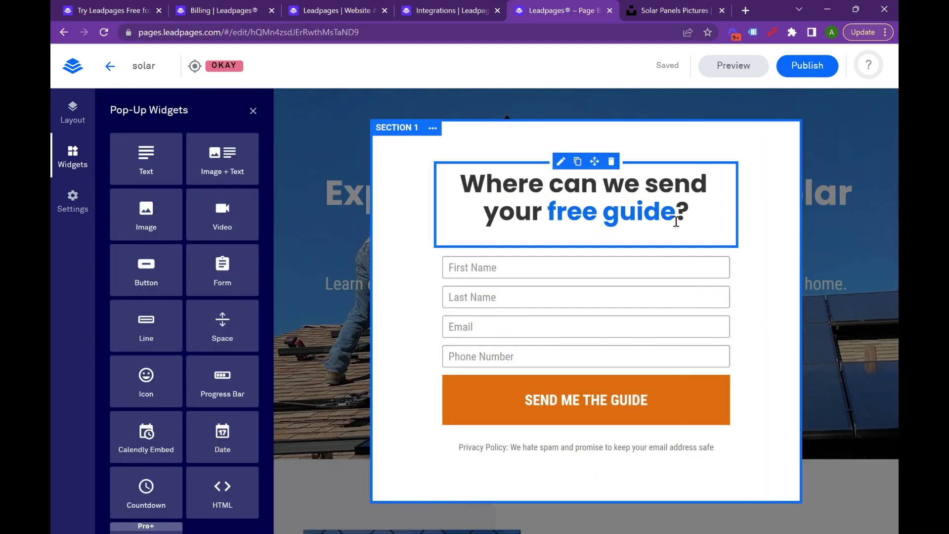
{"action": "left_click", "coordinate": [686, 214]}
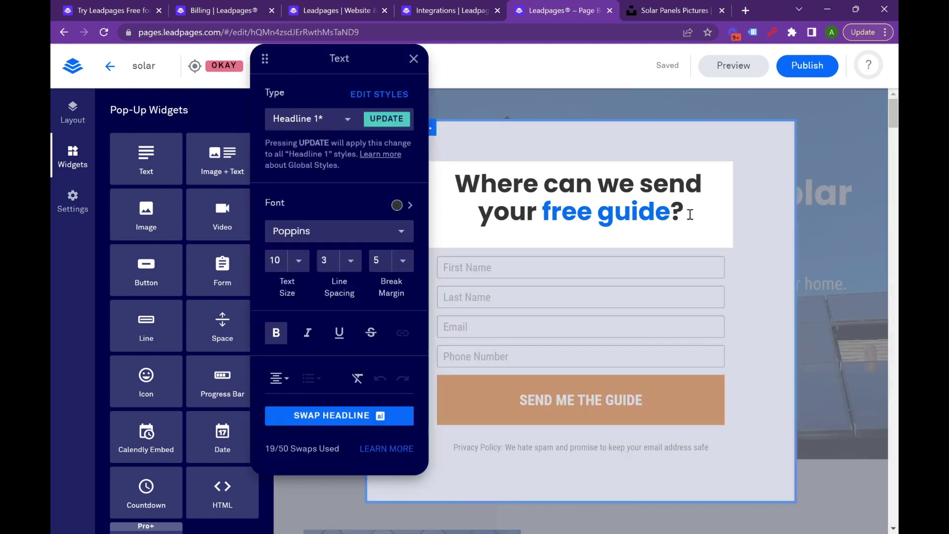
{"action": "key", "text": "ctrl+a"}
{"action": "type", "text": "Get a free quote"}
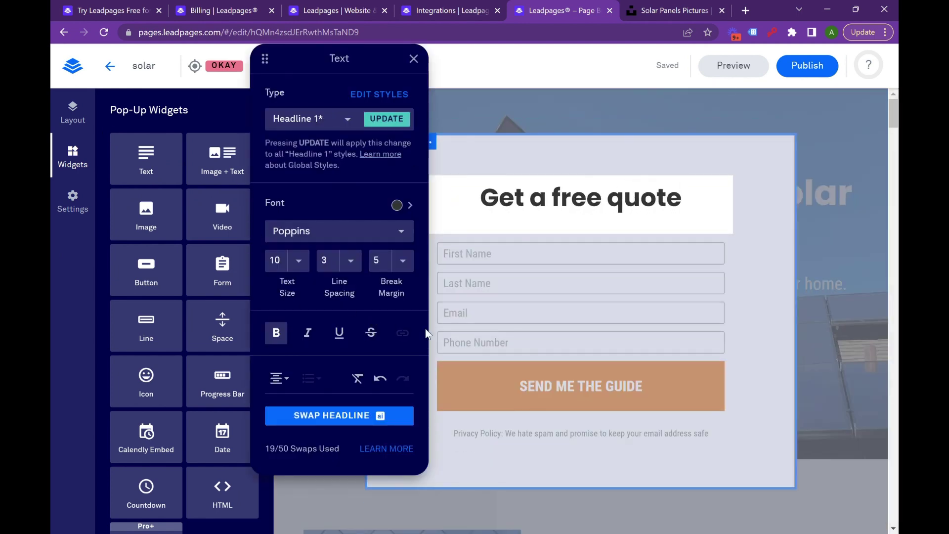
Relabel the submit button 'Get quotes in minutes' and close the editors.
{"action": "left_click", "coordinate": [585, 383]}
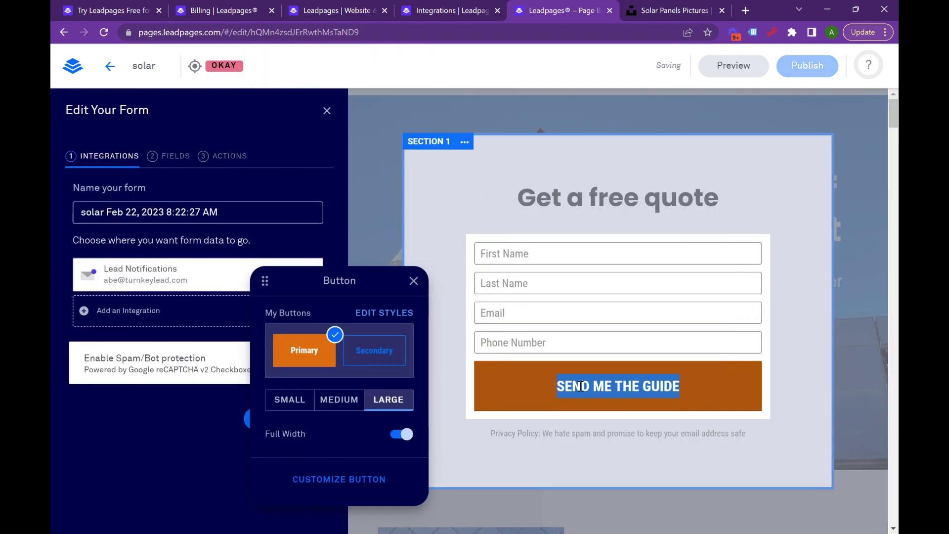
{"action": "key", "text": "ctrl+a"}
{"action": "type", "text": "Get quotes in min"}
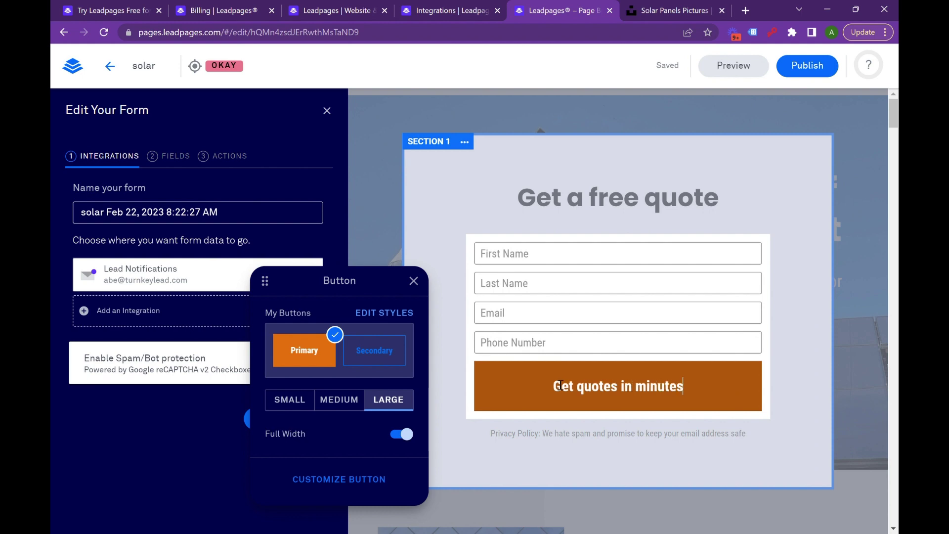
{"action": "type", "text": "utes"}
{"action": "key", "text": "Return"}
{"action": "key", "text": "BackSpace"}
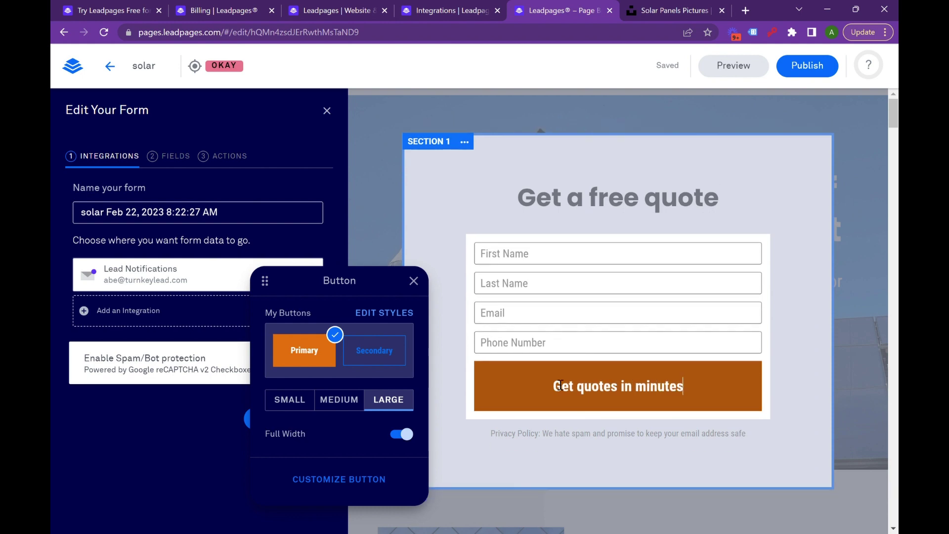
{"action": "left_click", "coordinate": [883, 204]}
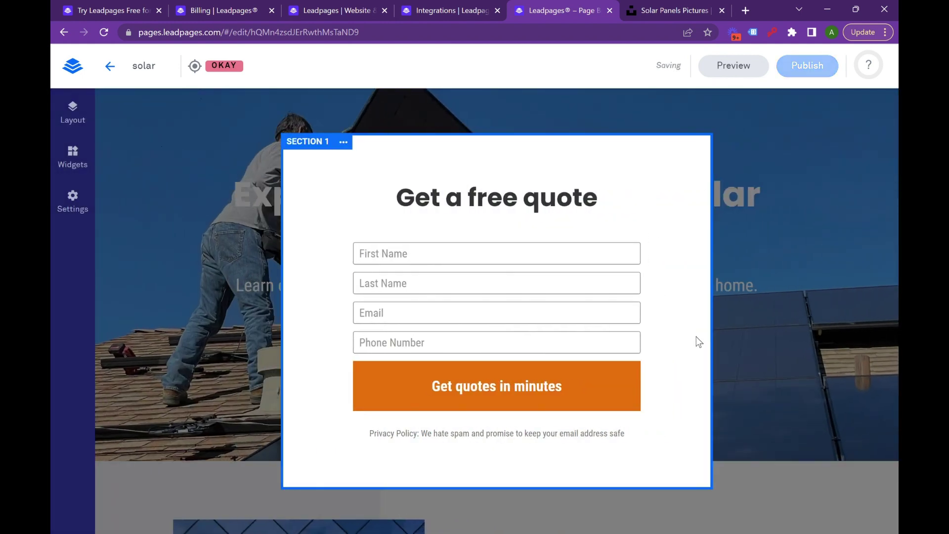
Close the pop-up, scroll through the page, and open the page settings.
{"action": "left_click", "coordinate": [749, 346]}
{"action": "scroll", "coordinate": [753, 339], "scroll_direction": "down", "scroll_amount": 20}
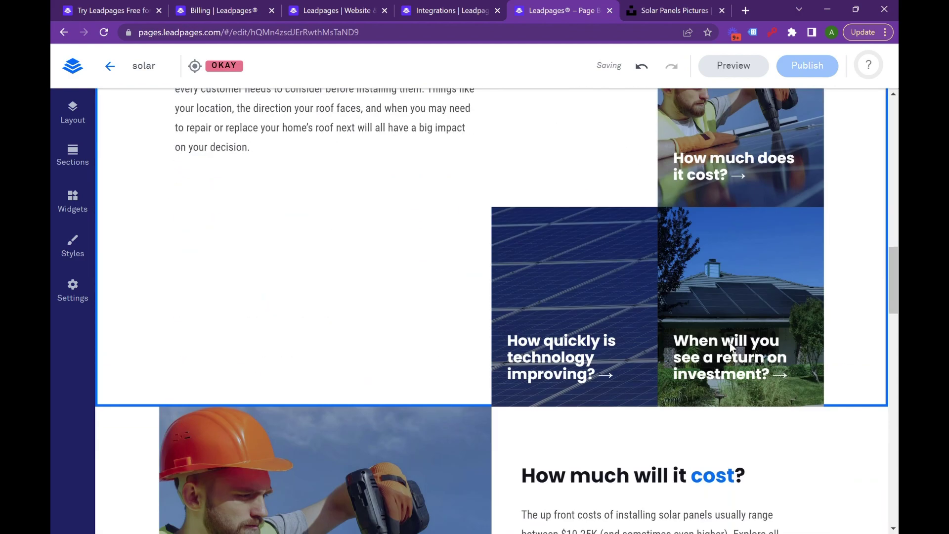
{"action": "scroll", "coordinate": [729, 342], "scroll_direction": "down", "scroll_amount": 10}
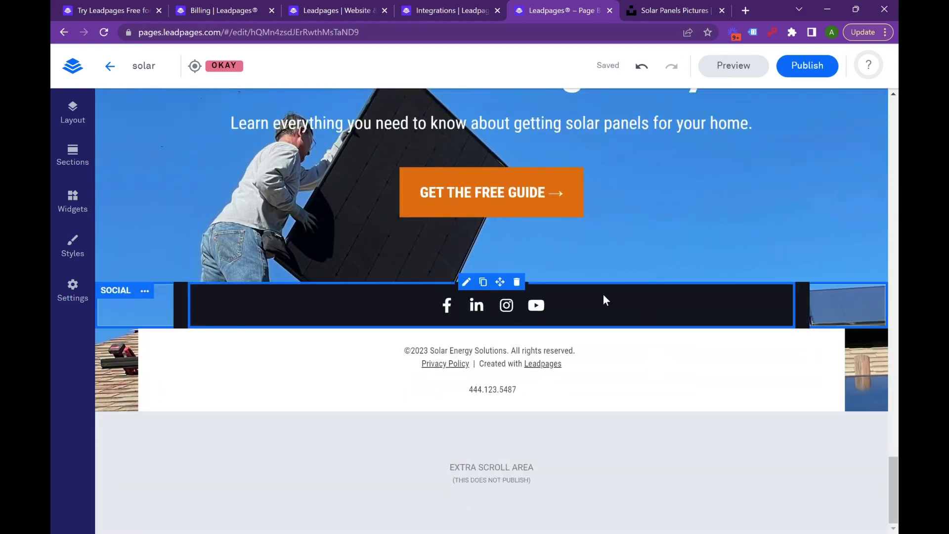
{"action": "scroll", "coordinate": [582, 292], "scroll_direction": "up", "scroll_amount": 10}
{"action": "scroll", "coordinate": [560, 268], "scroll_direction": "up", "scroll_amount": 20}
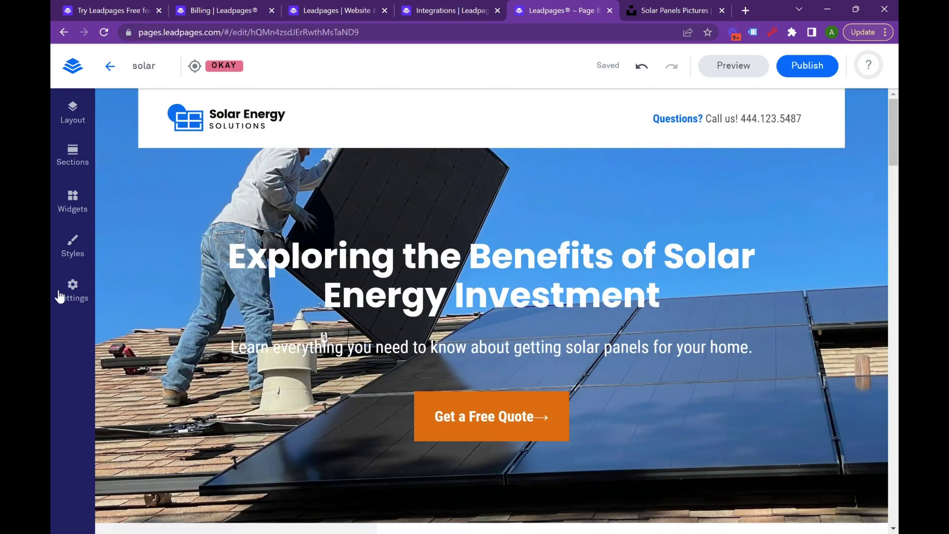
{"action": "left_click", "coordinate": [70, 290]}
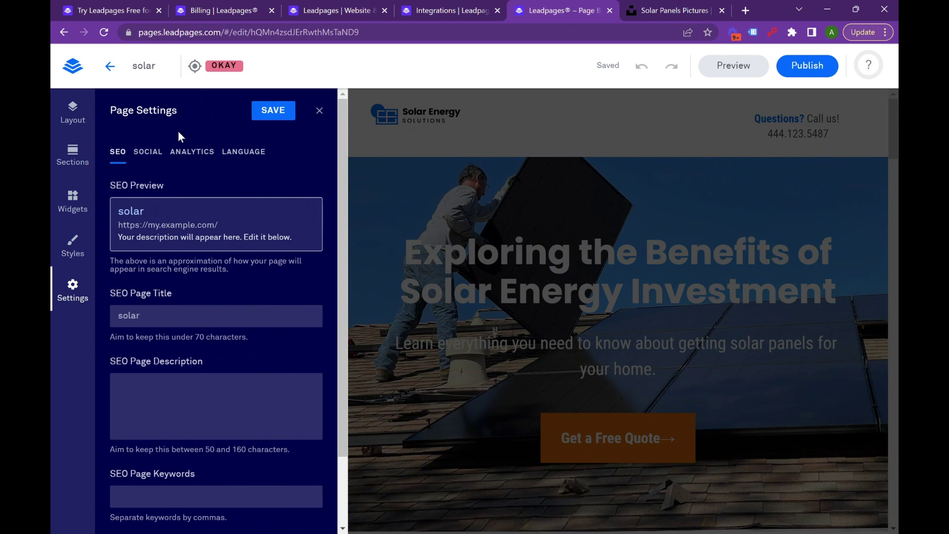
Review the empty measurement ID, tracking ID and tracking code fields under Analytics, then close settings.
{"action": "left_click", "coordinate": [192, 153]}
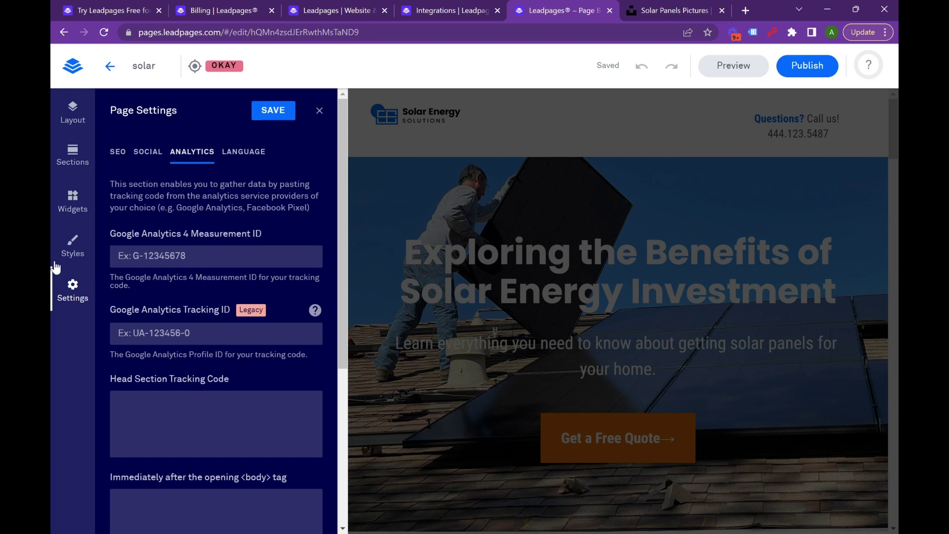
{"action": "scroll", "coordinate": [280, 346], "scroll_direction": "down", "scroll_amount": 1}
{"action": "left_click", "coordinate": [282, 355]}
{"action": "scroll", "coordinate": [166, 350], "scroll_direction": "down", "scroll_amount": 2}
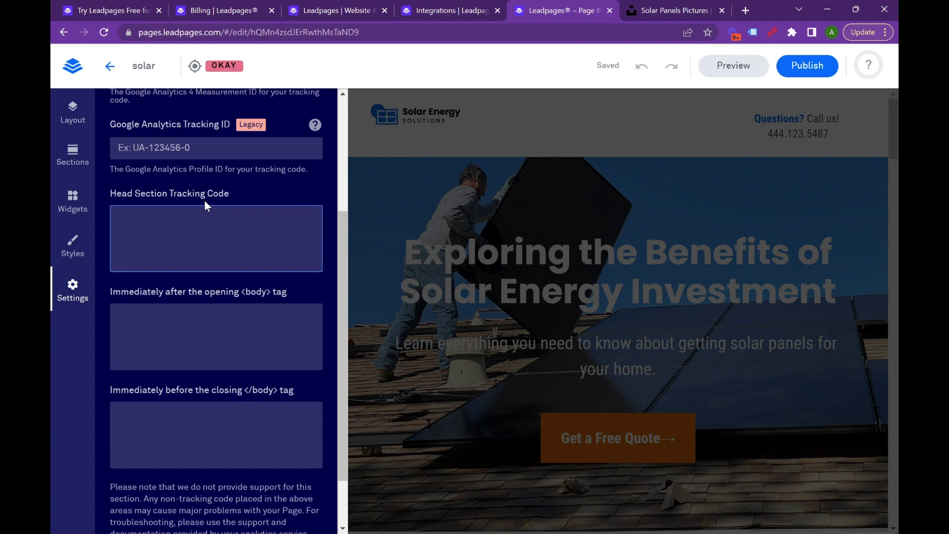
{"action": "scroll", "coordinate": [272, 430], "scroll_direction": "up", "scroll_amount": 4}
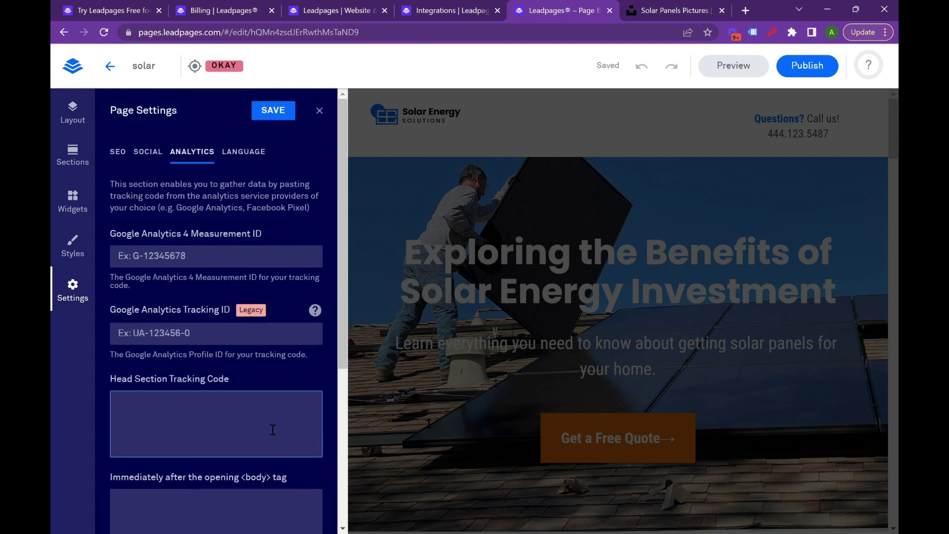
{"action": "scroll", "coordinate": [220, 392], "scroll_direction": "down", "scroll_amount": 4}
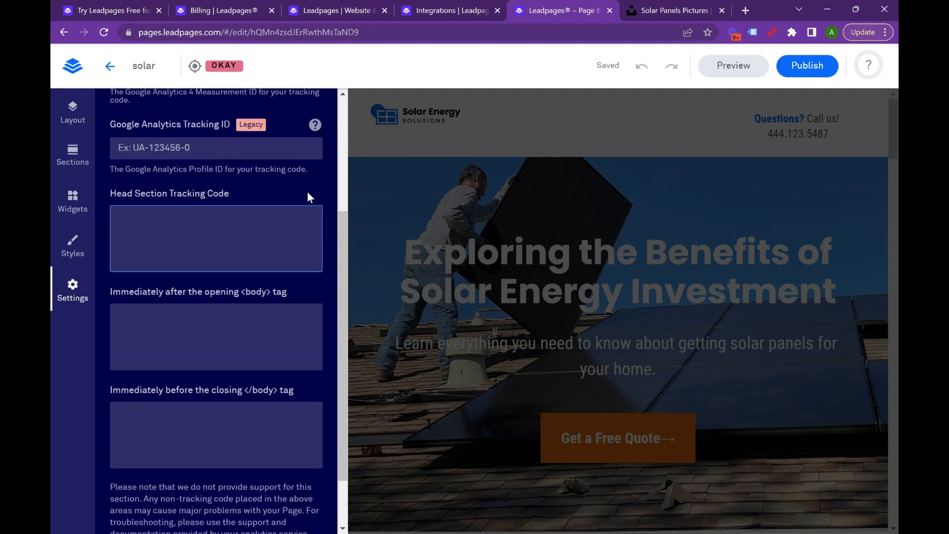
{"action": "scroll", "coordinate": [327, 168], "scroll_direction": "up", "scroll_amount": 4}
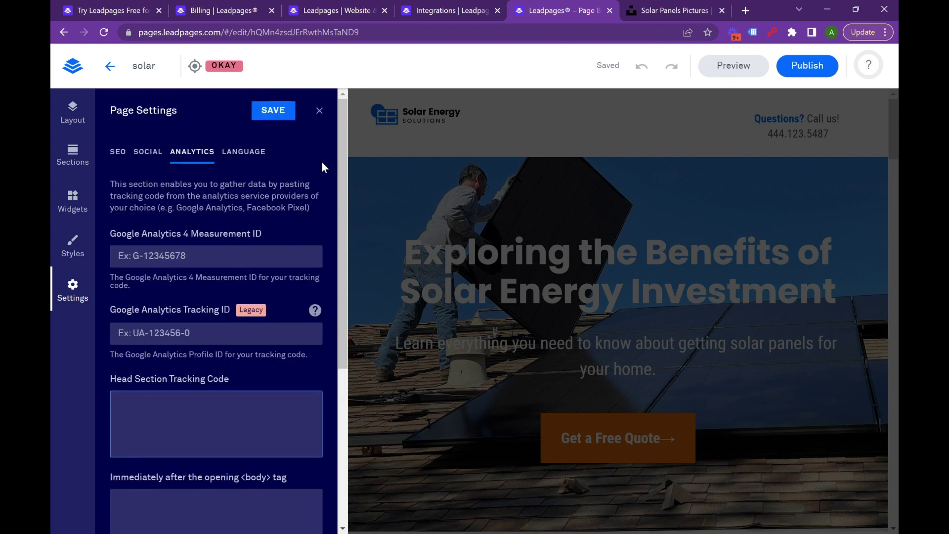
{"action": "left_click", "coordinate": [319, 118]}
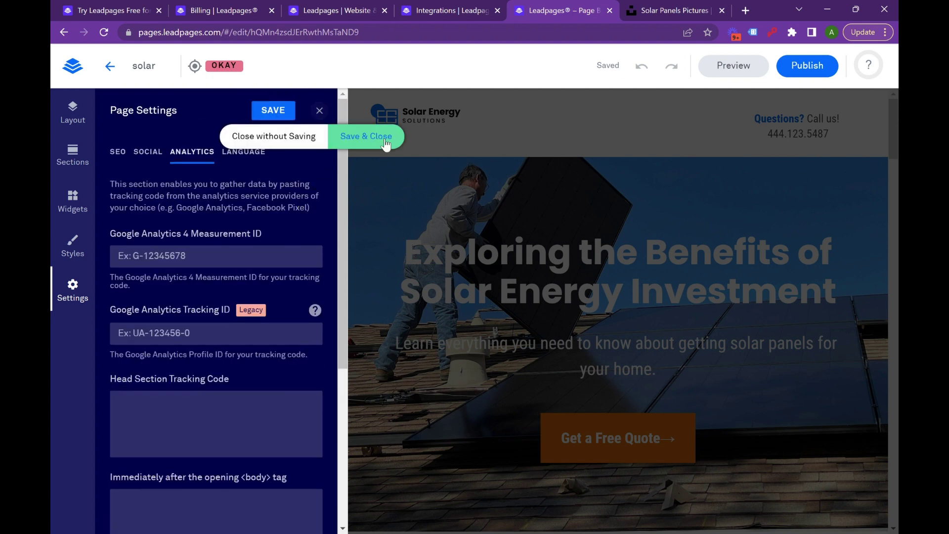
Save and close the page settings, then scroll down the solar page.
{"action": "left_click", "coordinate": [368, 136]}
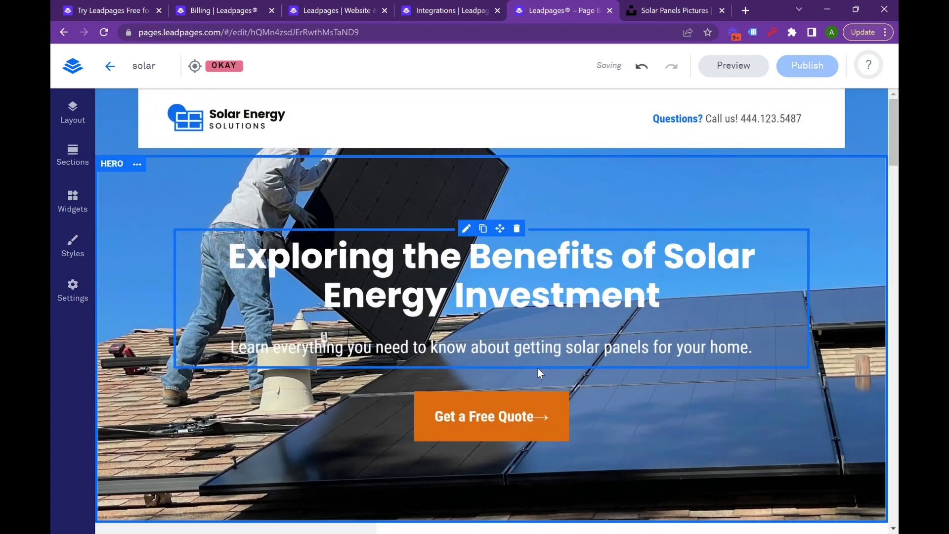
{"action": "scroll", "coordinate": [616, 258], "scroll_direction": "down", "scroll_amount": 10}
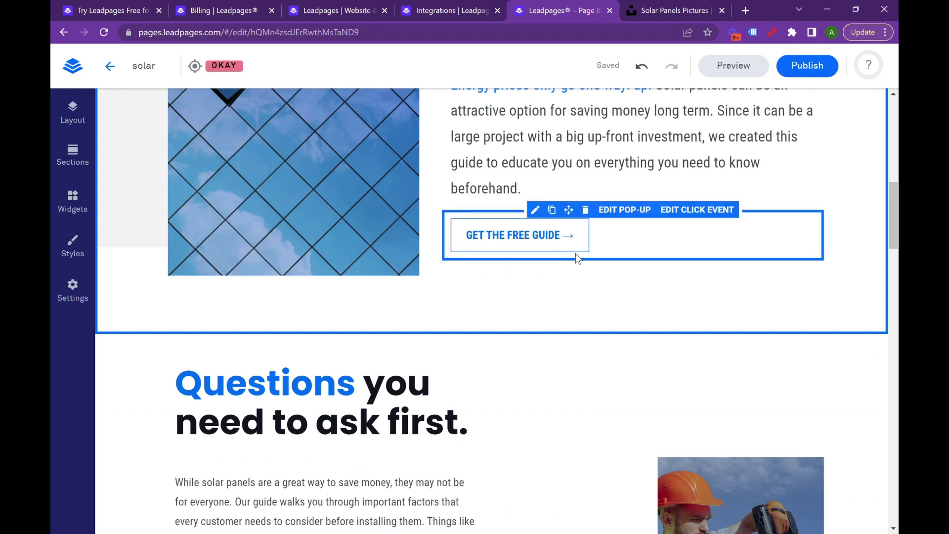
{"action": "scroll", "coordinate": [450, 279], "scroll_direction": "down", "scroll_amount": 7}
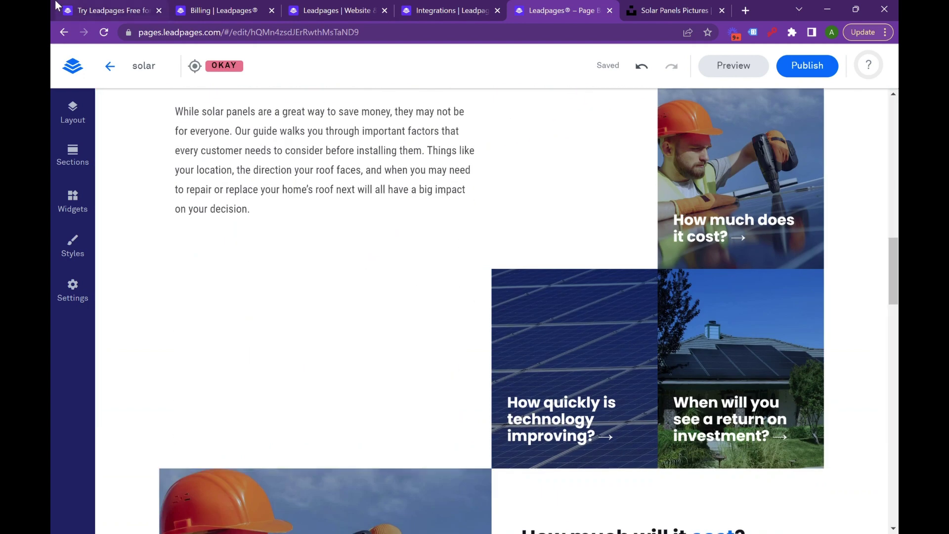
Switch to the Try Leadpages Free tab and scroll through its free-trial page.
{"action": "left_click", "coordinate": [87, 1]}
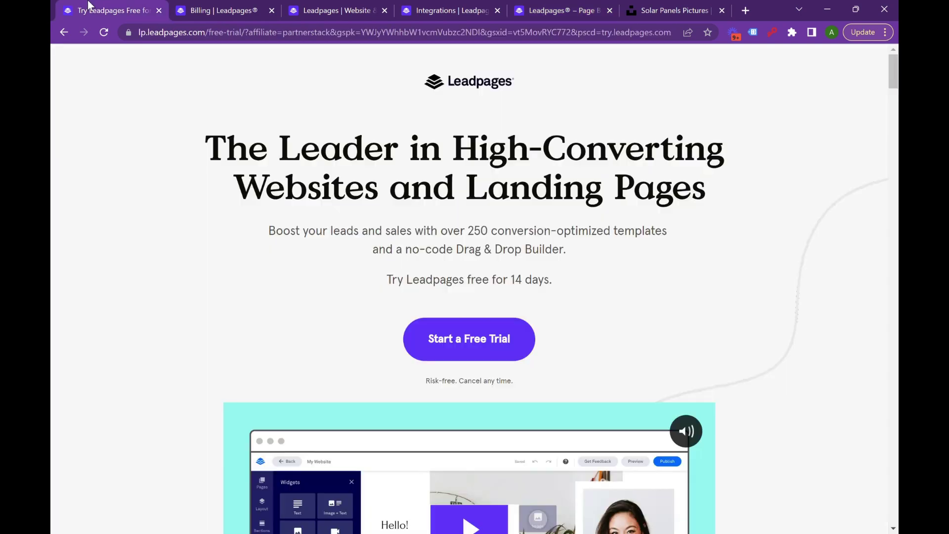
{"action": "scroll", "coordinate": [519, 267], "scroll_direction": "down", "scroll_amount": 2}
{"action": "scroll", "coordinate": [520, 266], "scroll_direction": "up", "scroll_amount": 3}
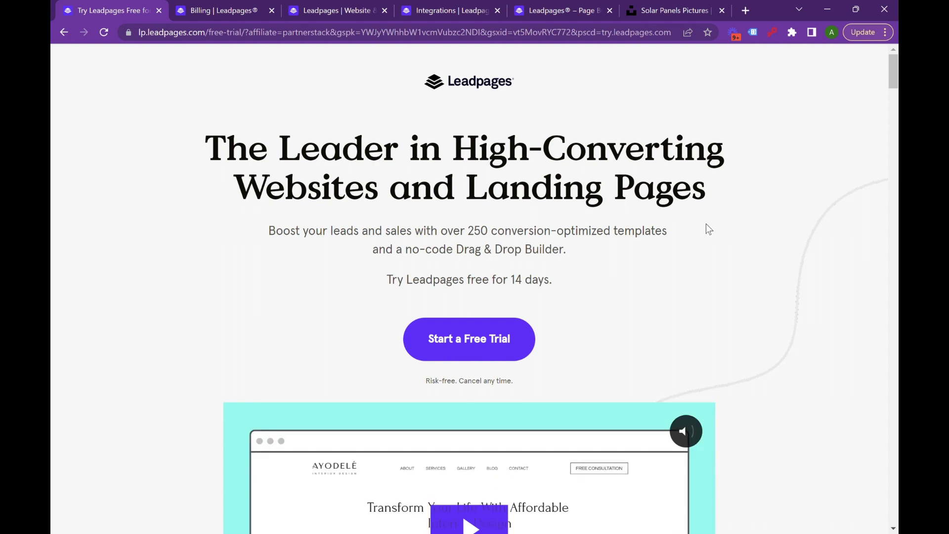
{"action": "scroll", "coordinate": [639, 265], "scroll_direction": "down", "scroll_amount": 1}
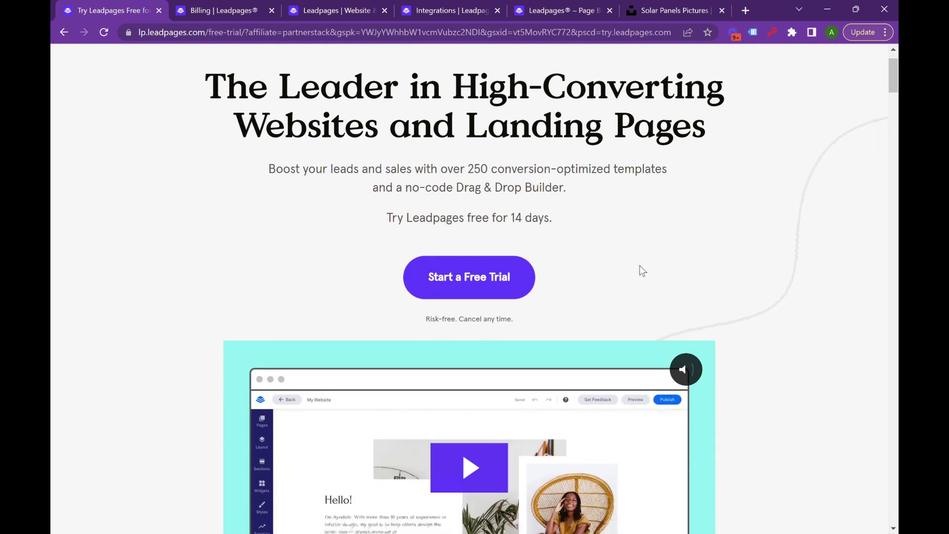